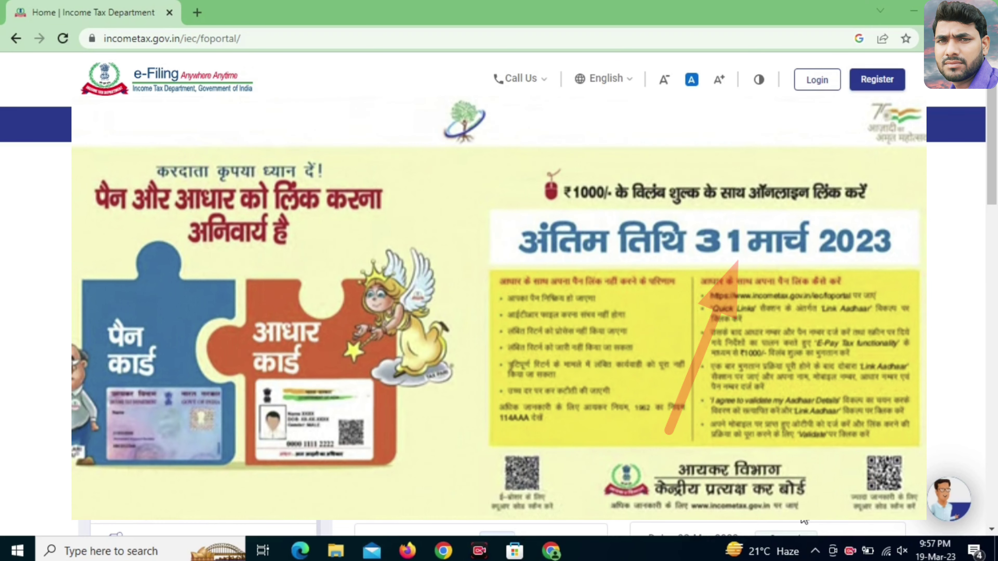
click(802, 518)
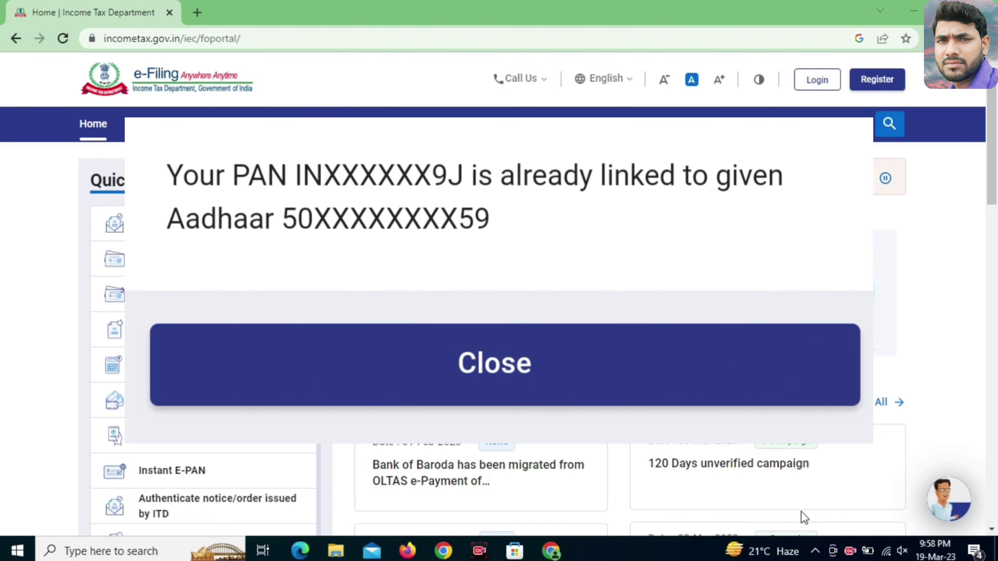
click(804, 518)
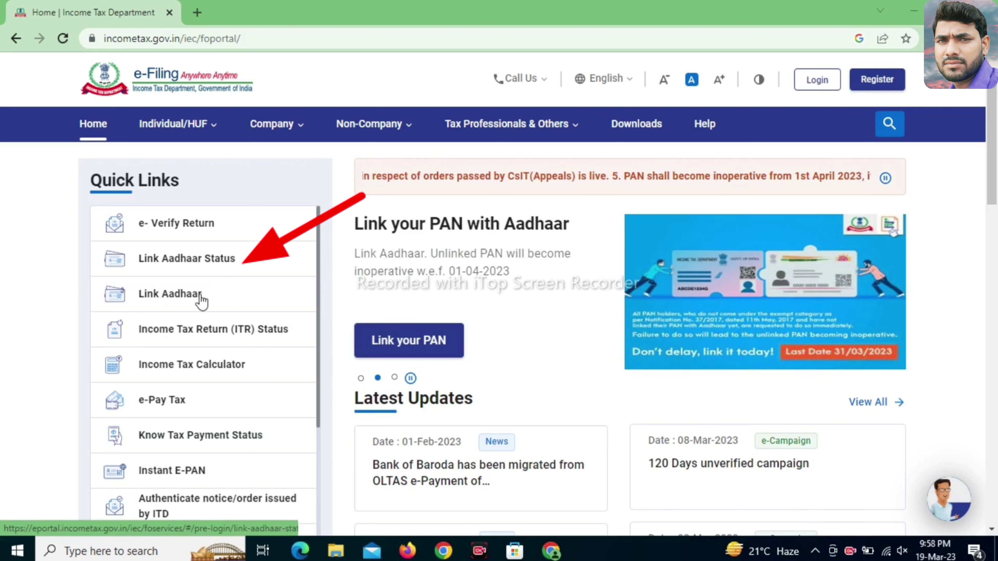
- Check the Link Aadhaar Status for the PAN and Aadhaar number, and go to the Link Aadhaar form from the status message
click(165, 266)
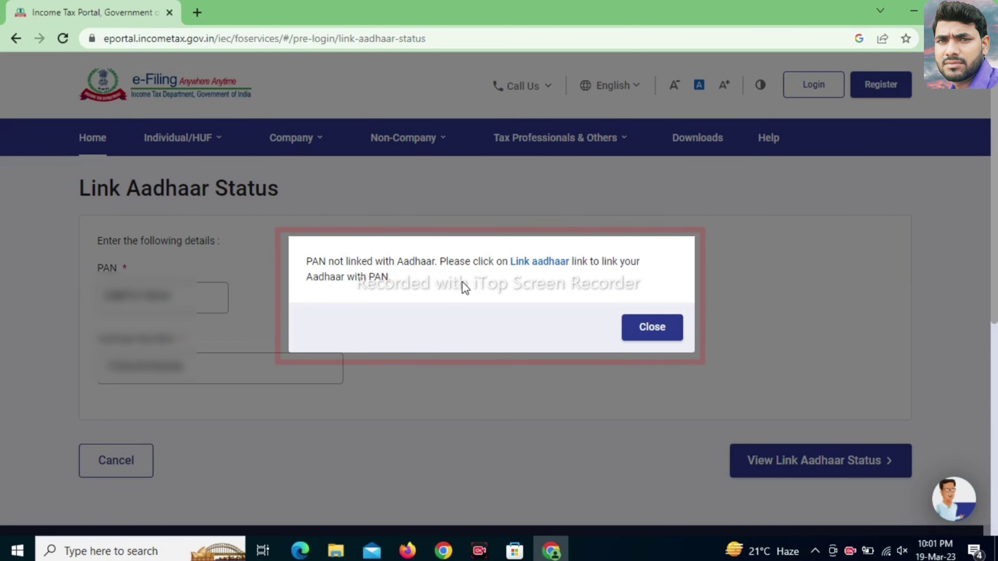
click(536, 264)
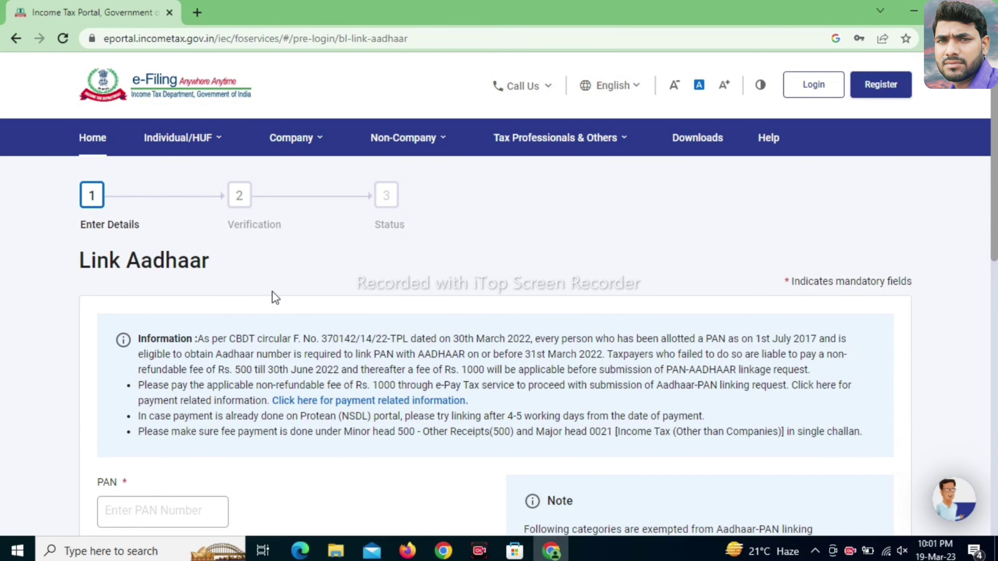
- Read the Rs. 1000 fee payment information and the note on categories exempted from Aadhaar-PAN linking
scroll(405, 336, down, 2)
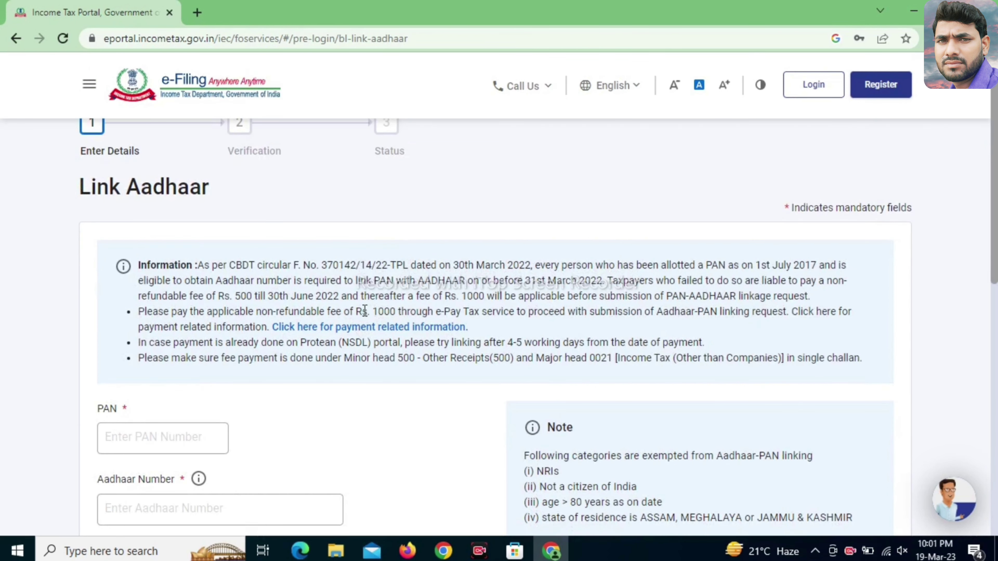
drag(365, 311, 462, 315)
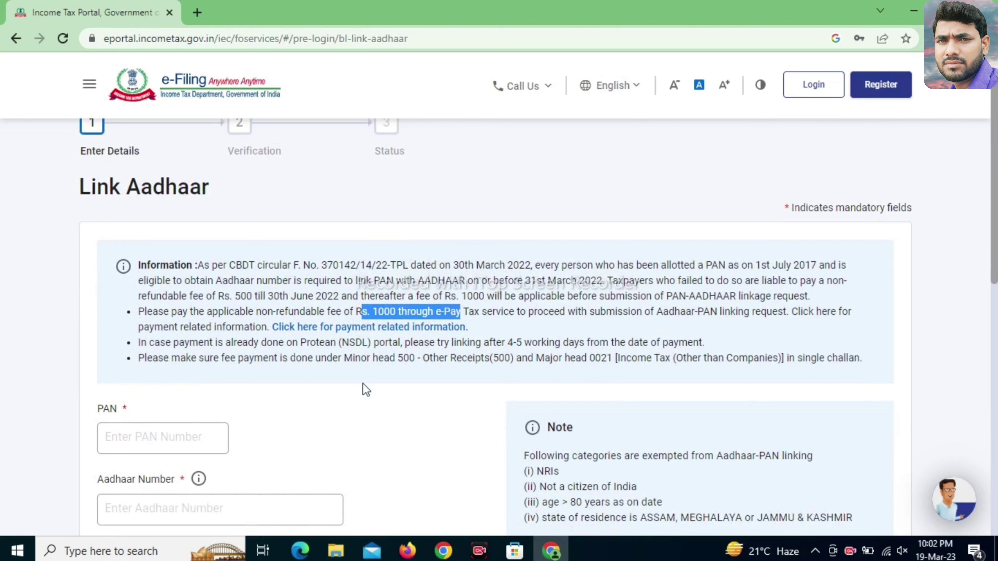
scroll(365, 389, down, 4)
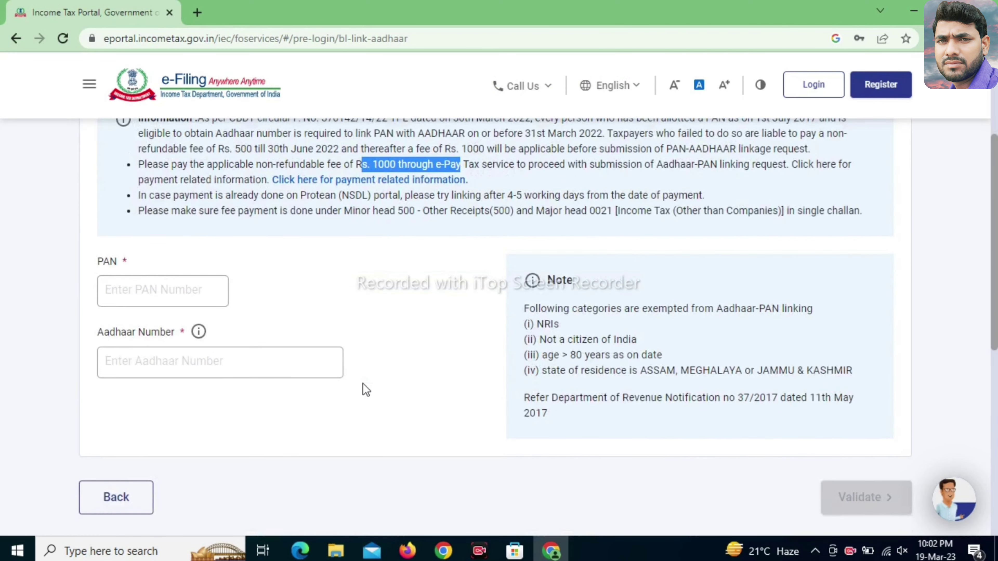
scroll(365, 389, down, 2)
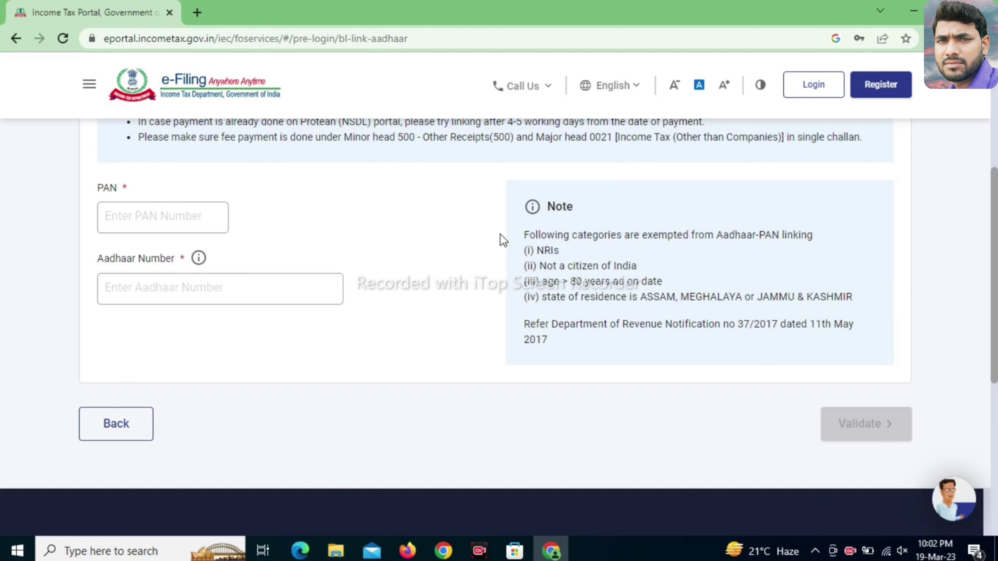
drag(524, 235, 700, 353)
click(695, 347)
drag(547, 298, 631, 297)
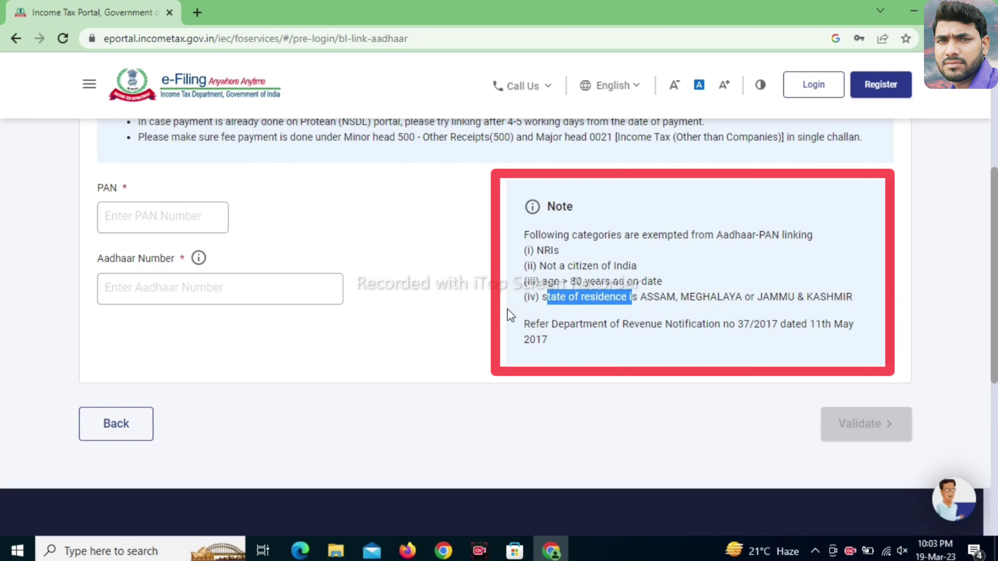
click(377, 331)
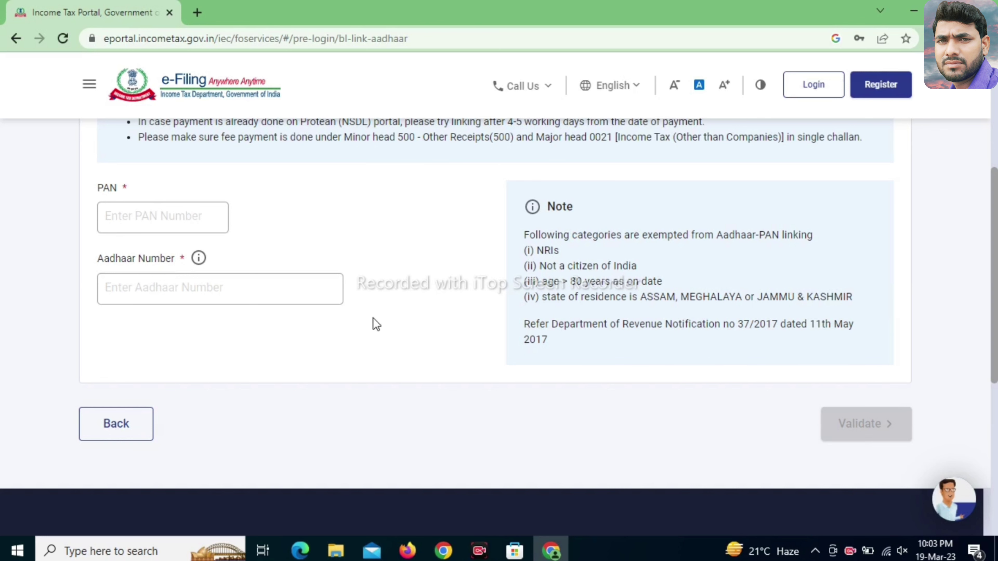
- Fill in and validate the PAN and Aadhaar numbers, and continue to the fee payment through e-Pay Tax
scroll(379, 314, up, 2)
scroll(275, 275, down, 2)
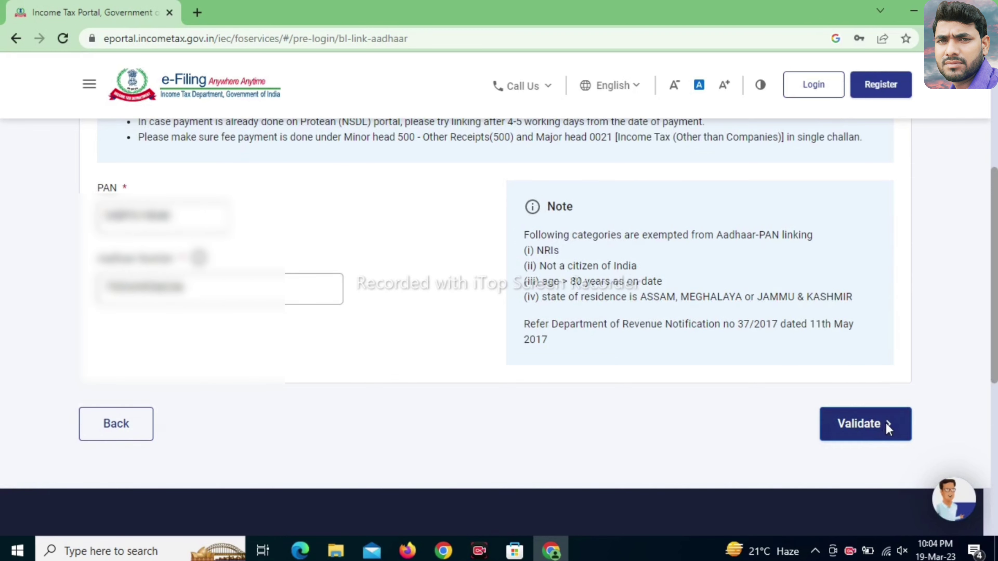
click(884, 423)
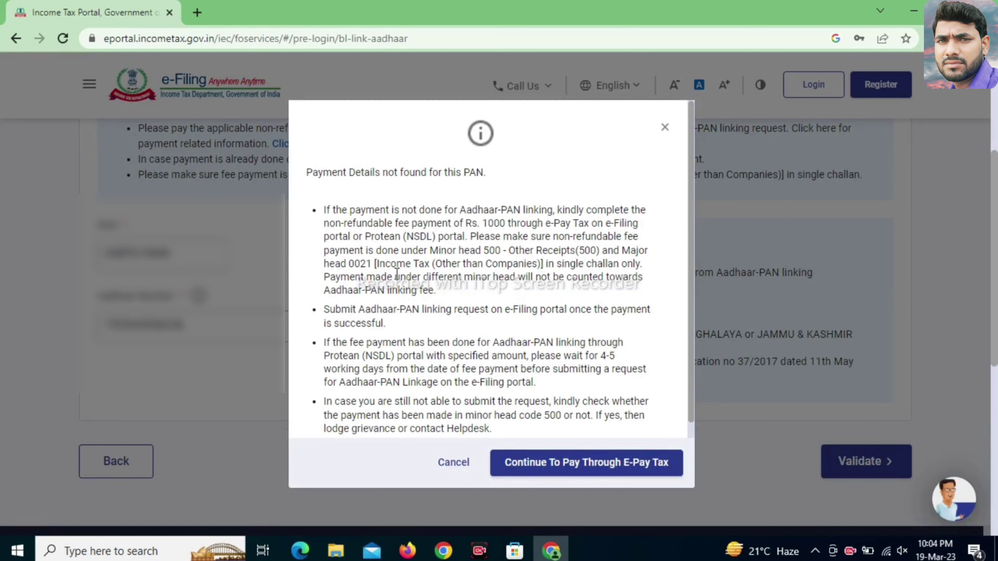
scroll(424, 311, down, 1)
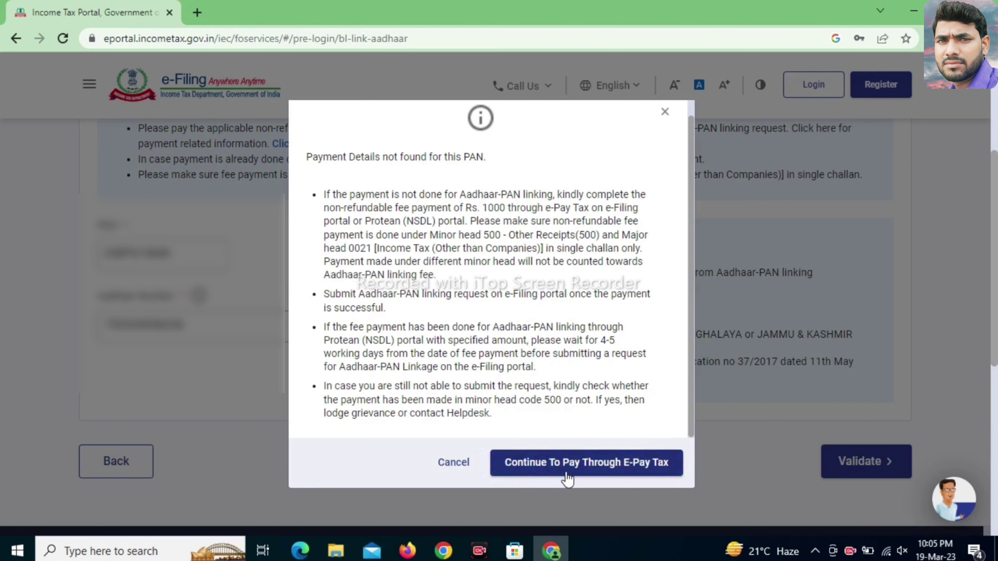
click(624, 465)
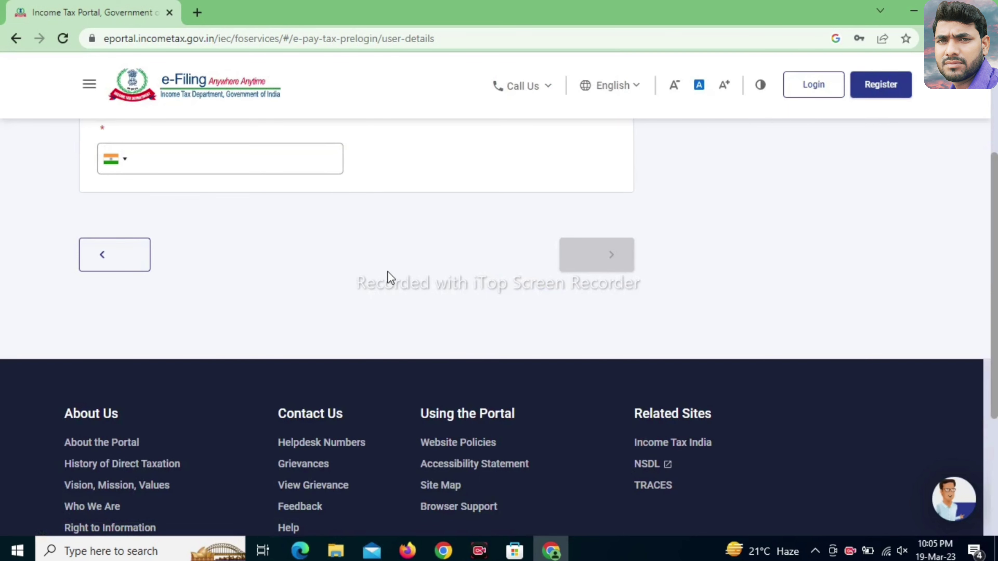
- Enter the mobile number for OTP verification in the e-Pay Tax details and continue
scroll(388, 275, up, 3)
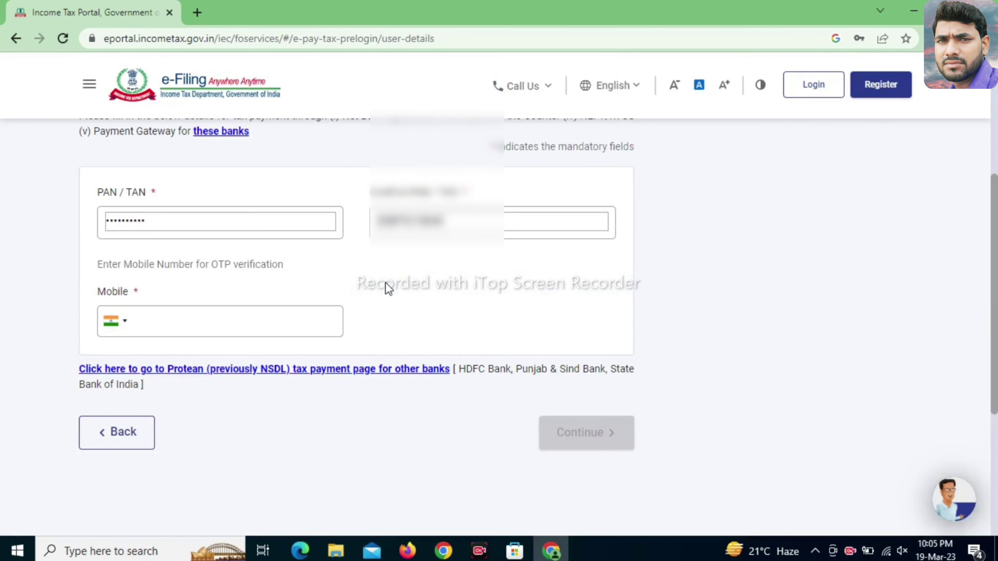
click(145, 322)
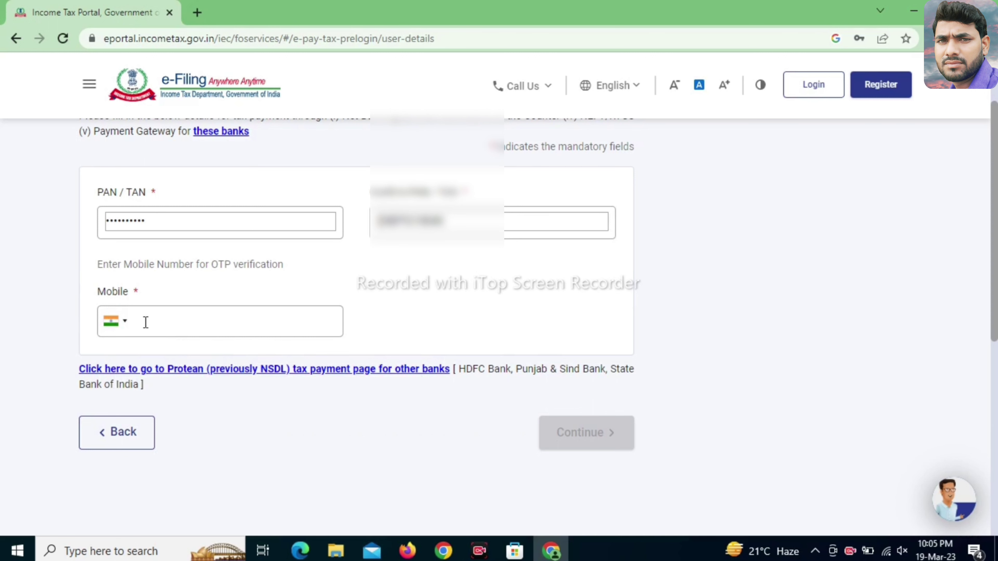
text(8)
scroll(612, 373, down, 2)
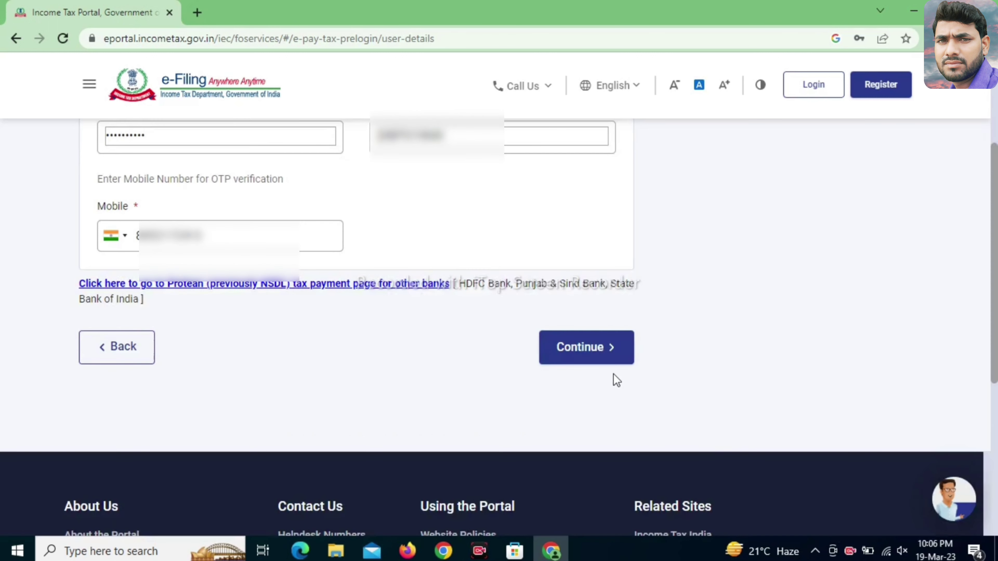
click(604, 352)
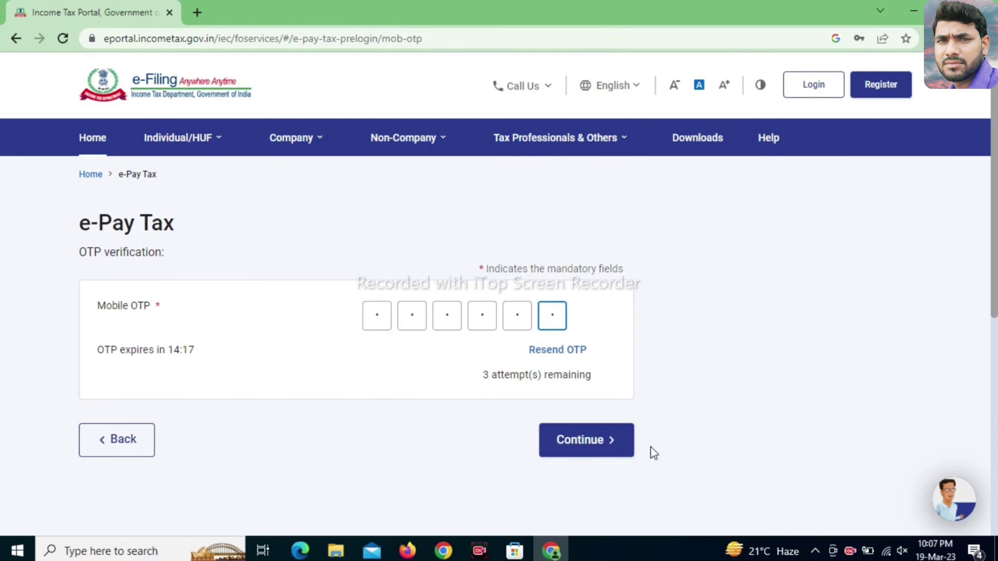
- Submit the six-digit mobile OTP, decline the browser's password update, and continue to make a new payment
click(620, 451)
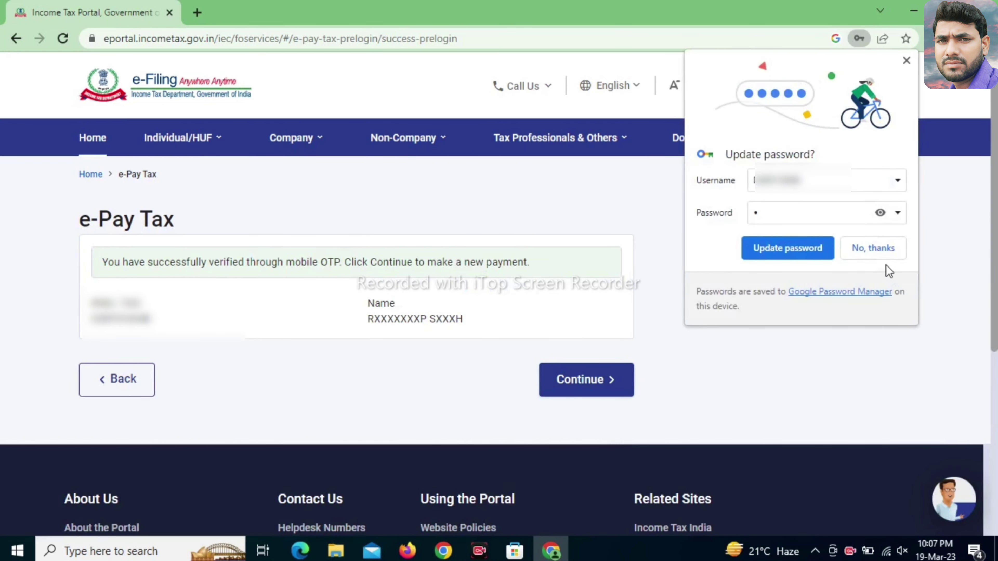
click(874, 248)
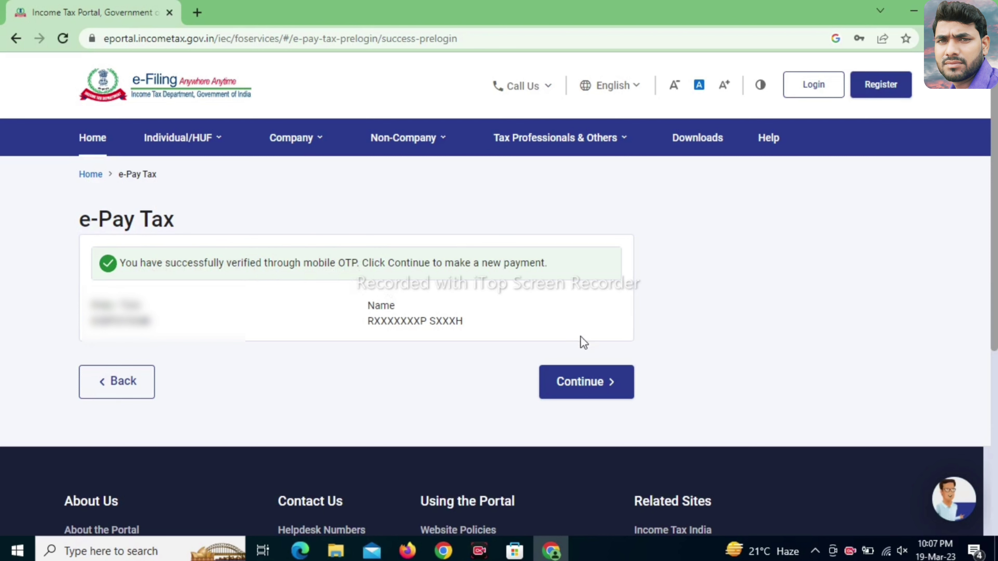
click(585, 380)
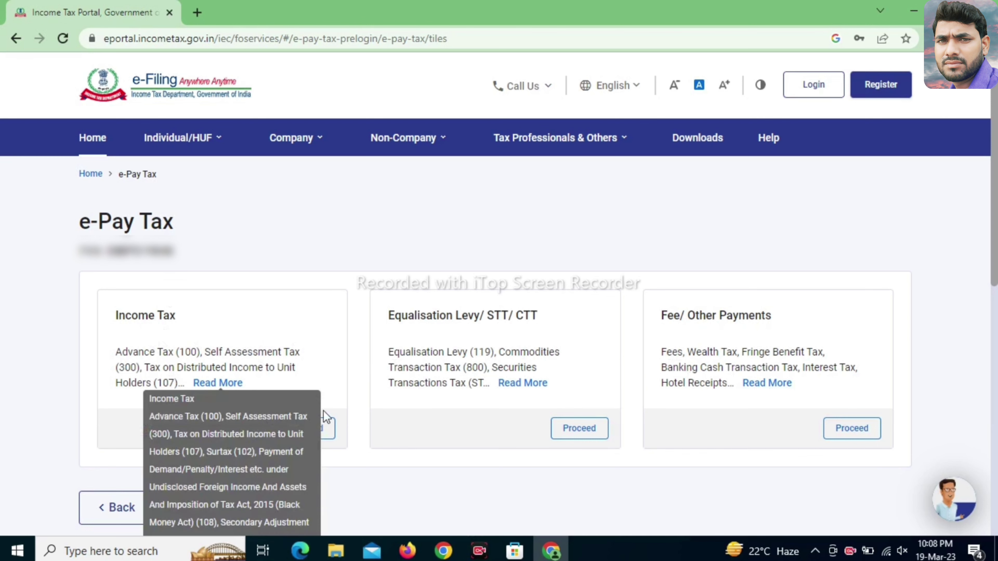
- Proceed with an Income Tax payment and set the assessment year to 2023-24
click(317, 428)
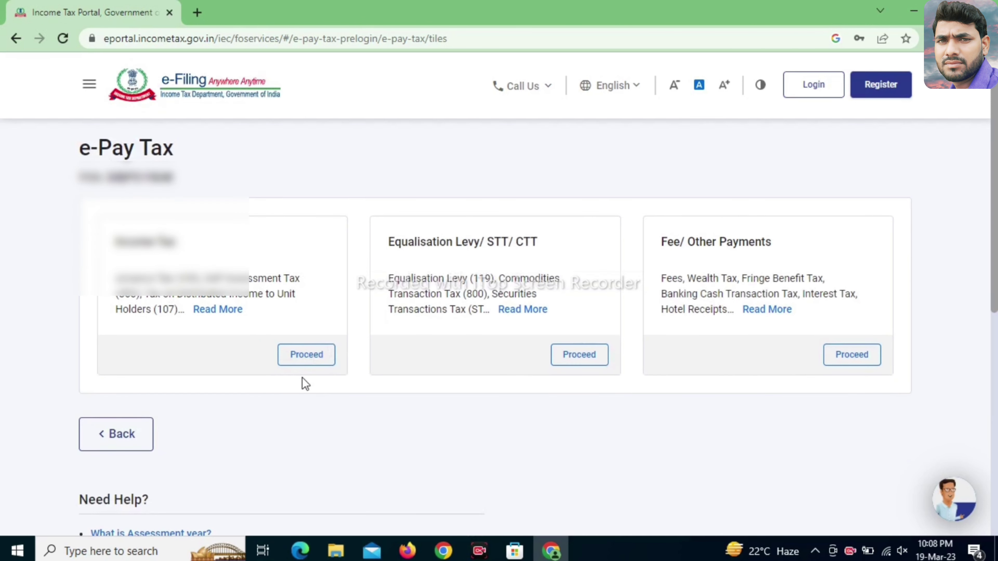
click(310, 360)
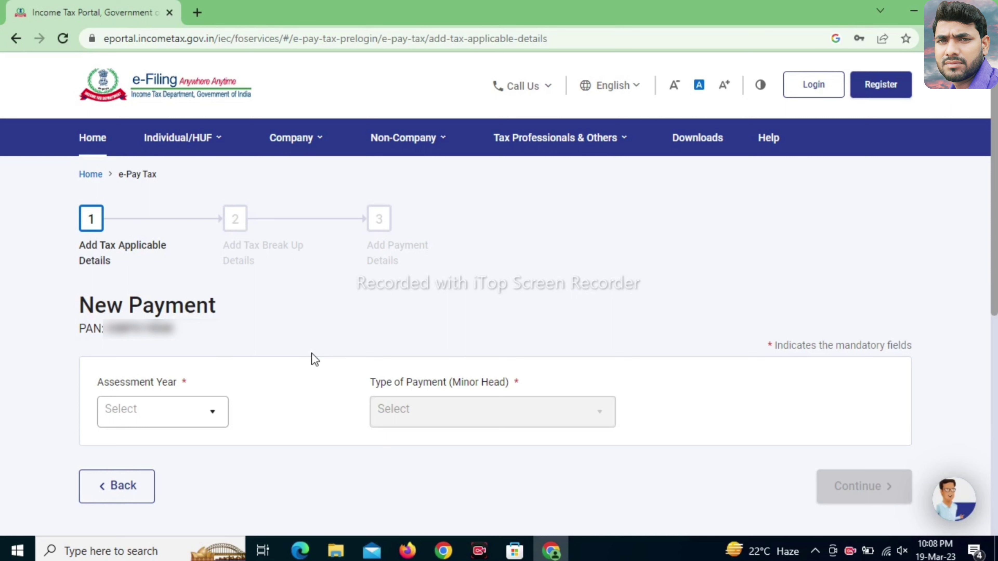
click(145, 412)
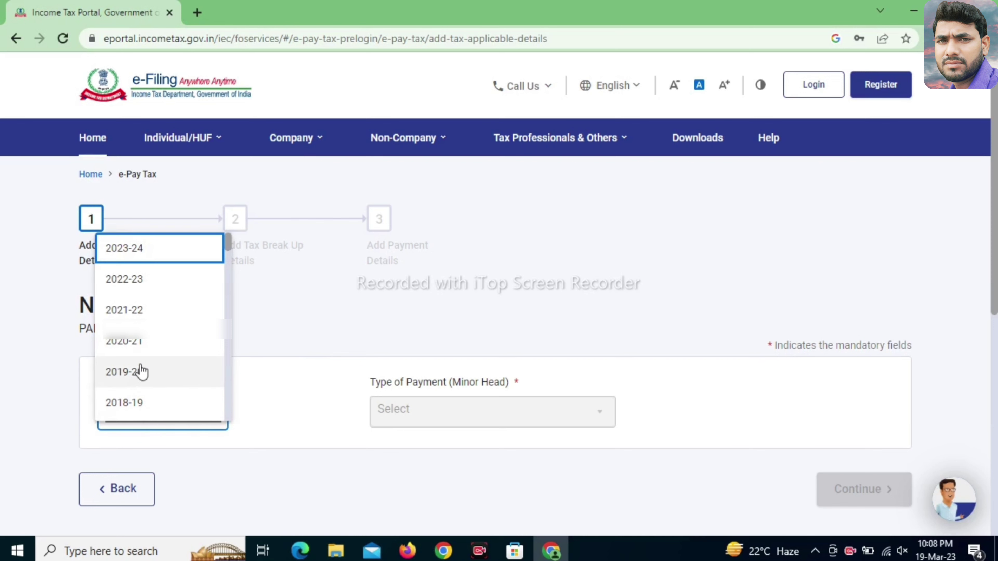
click(123, 253)
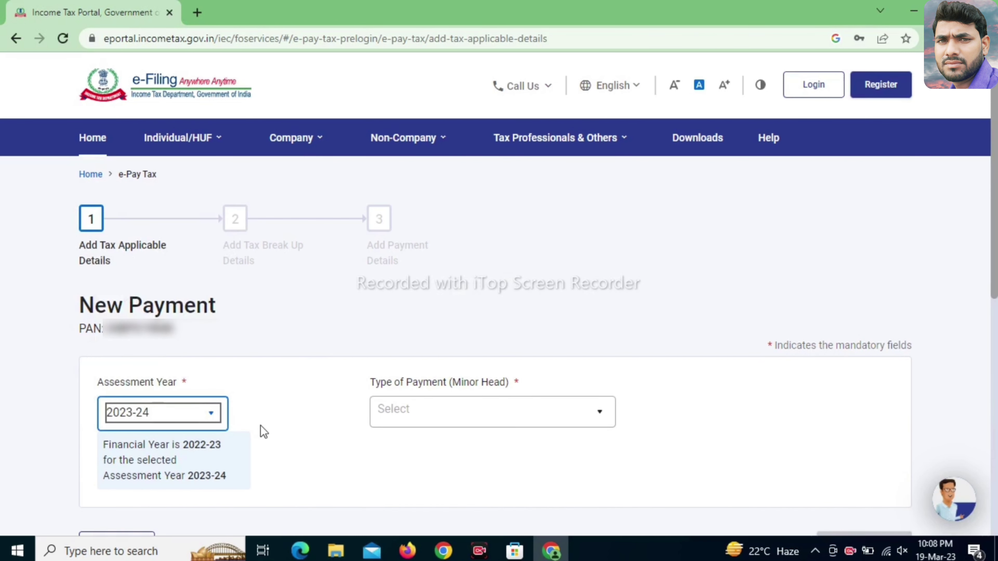
- Set the type of payment (minor head) to Other Receipts (500) and continue to the tax break-up details
click(425, 419)
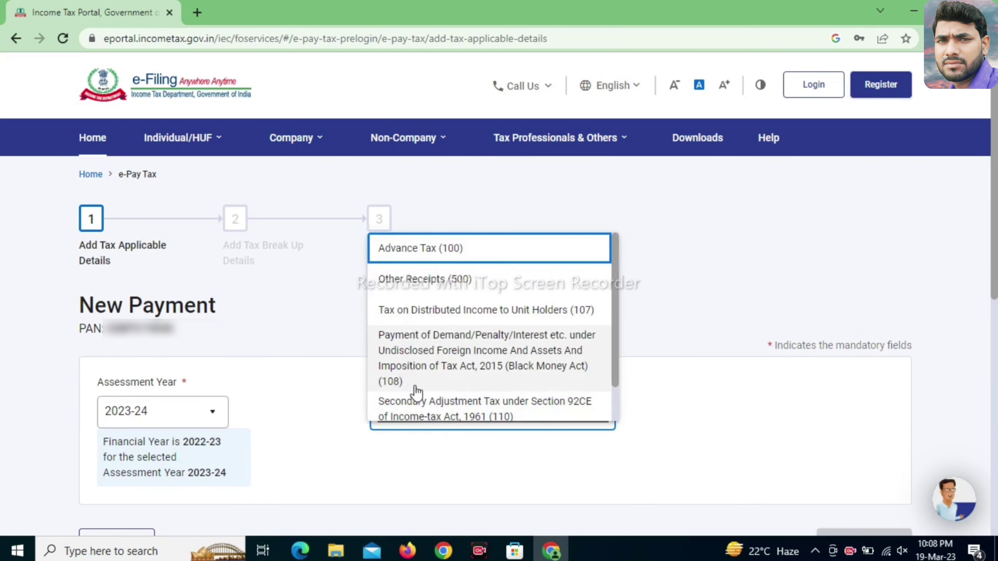
scroll(423, 372, down, 1)
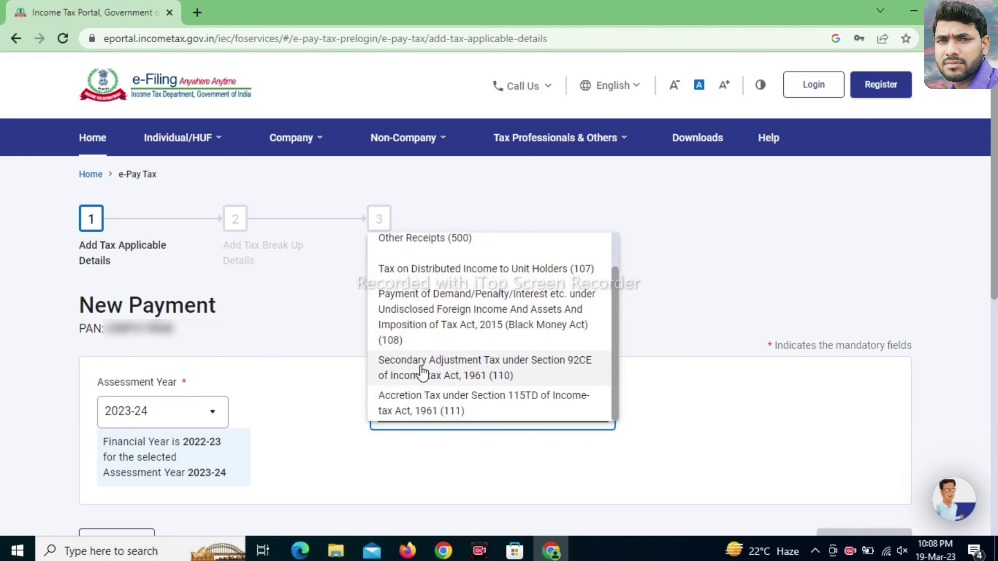
scroll(423, 372, up, 1)
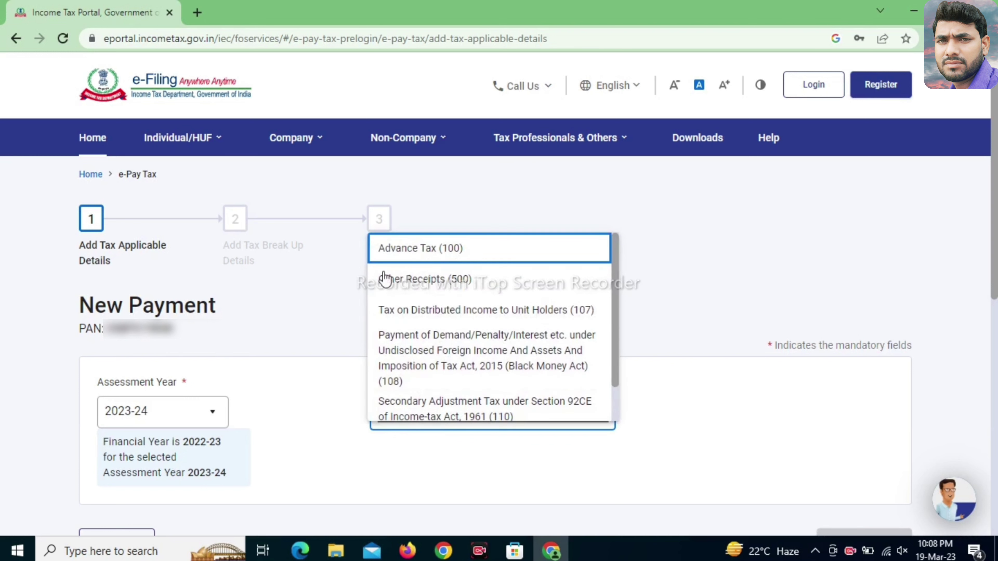
click(440, 281)
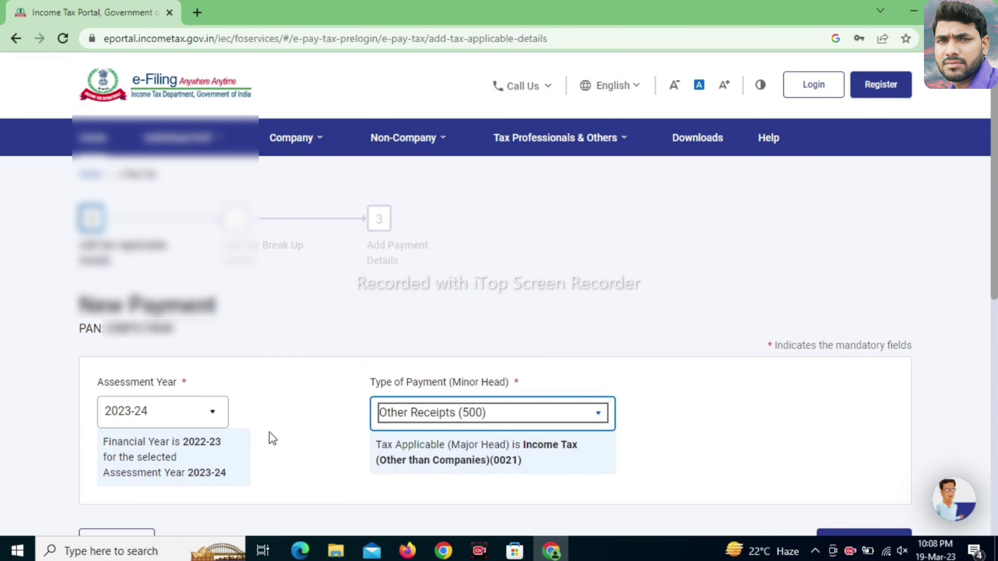
scroll(270, 437, down, 3)
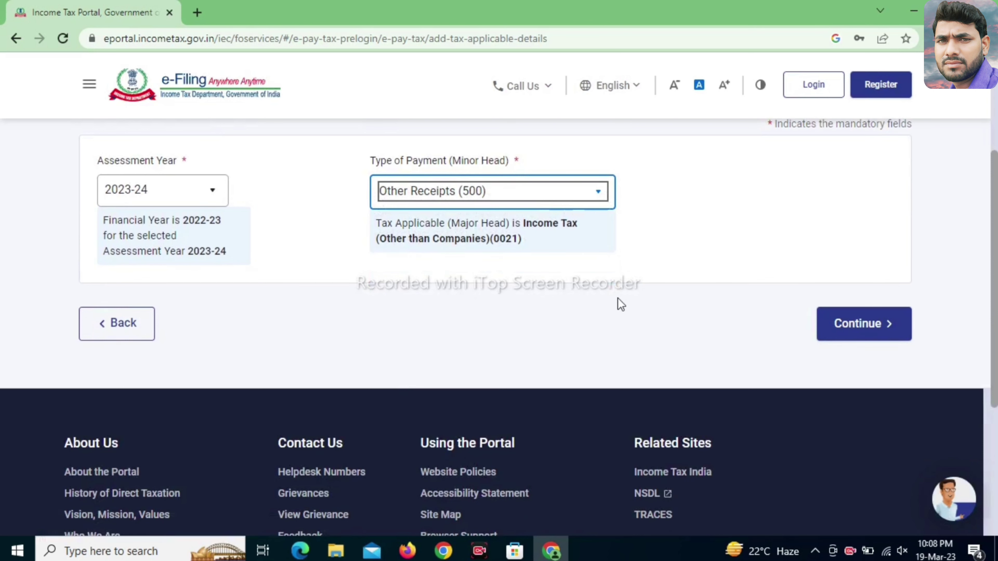
click(826, 320)
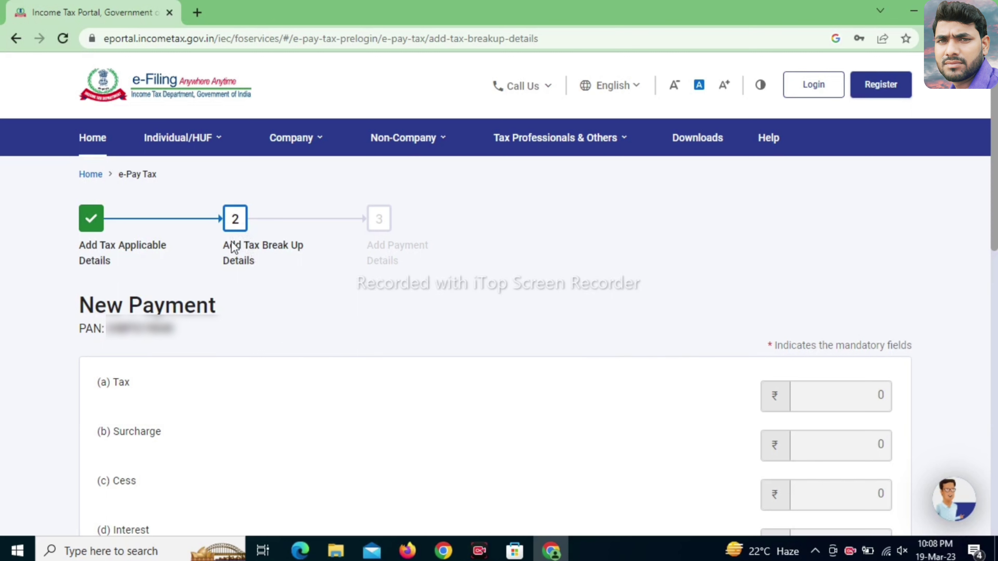
- Review the tax break-up amounts of the new payment and continue to the payment details
scroll(289, 335, down, 5)
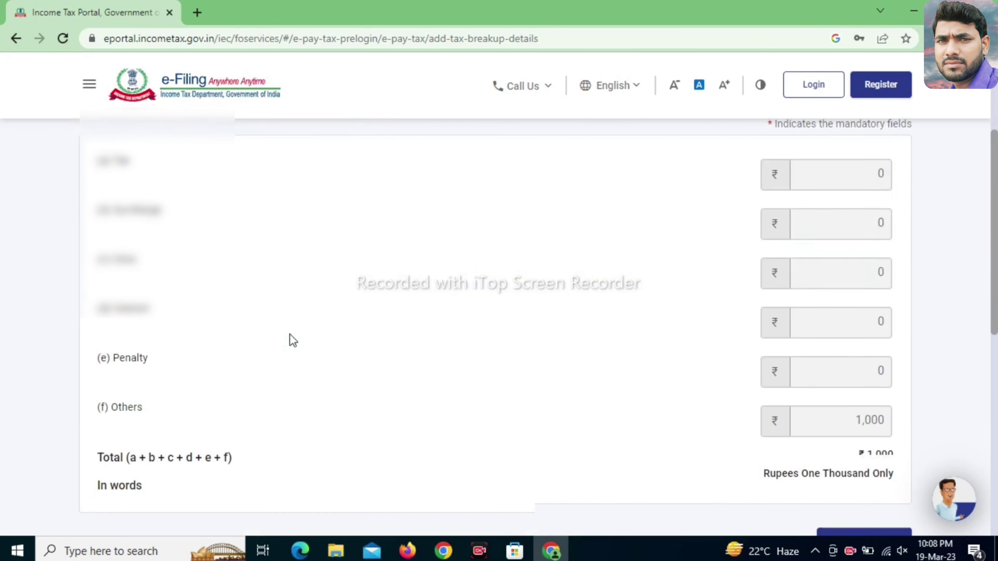
scroll(477, 288, up, 2)
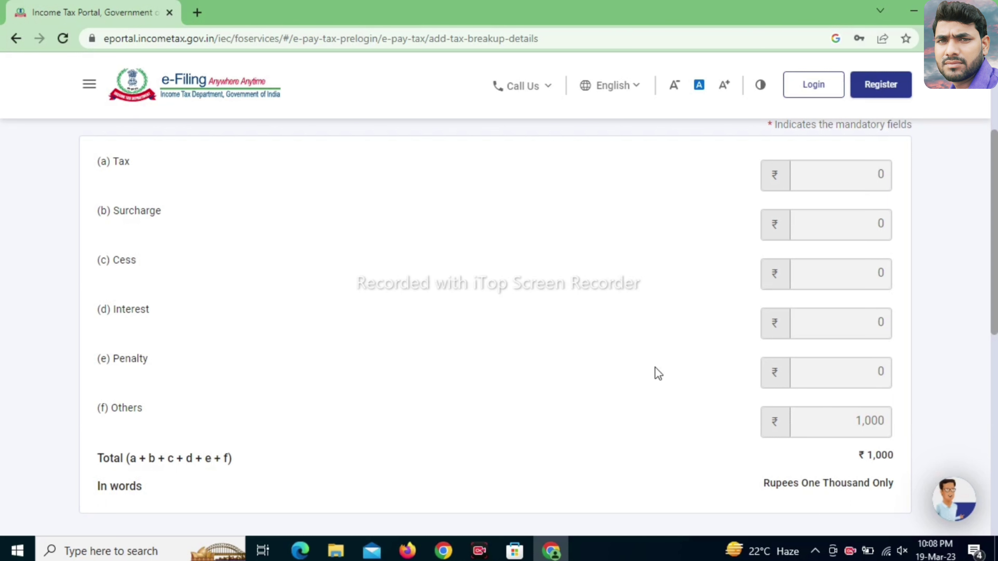
scroll(652, 373, down, 3)
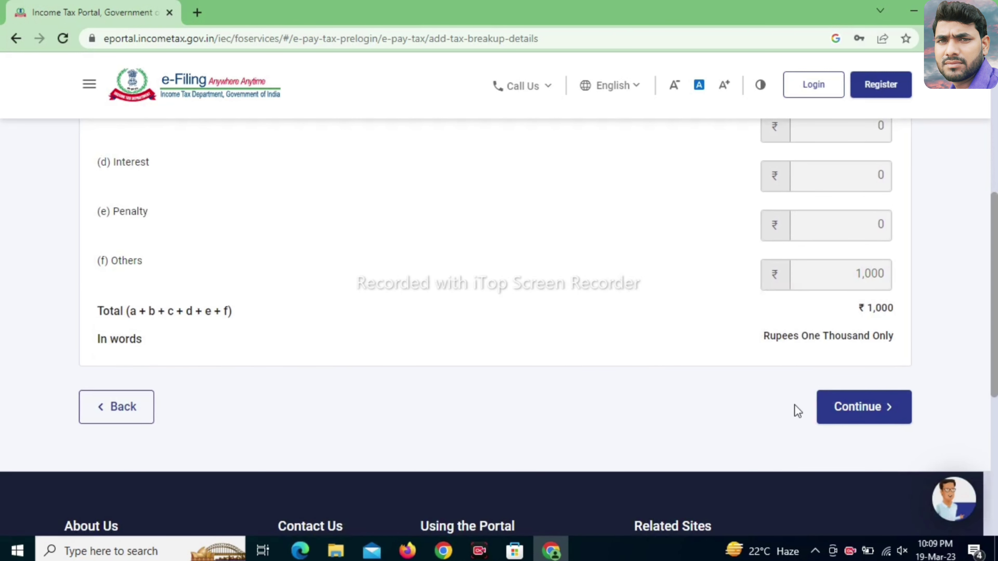
click(835, 409)
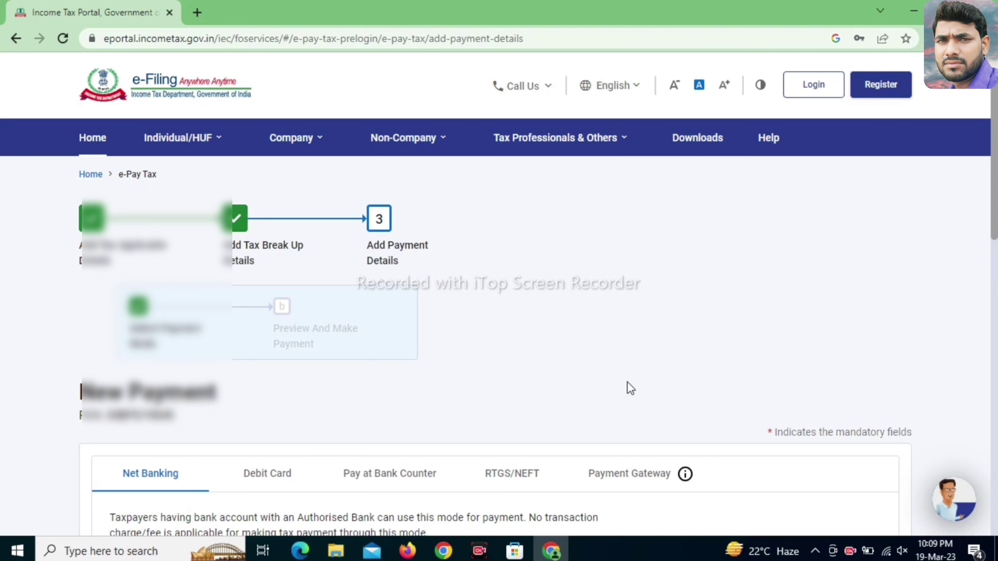
- Review the net banking options, choose Payment Gateway with Canara Bank as the payment mode, and continue to the payment preview
scroll(626, 382, down, 3)
scroll(596, 364, down, 2)
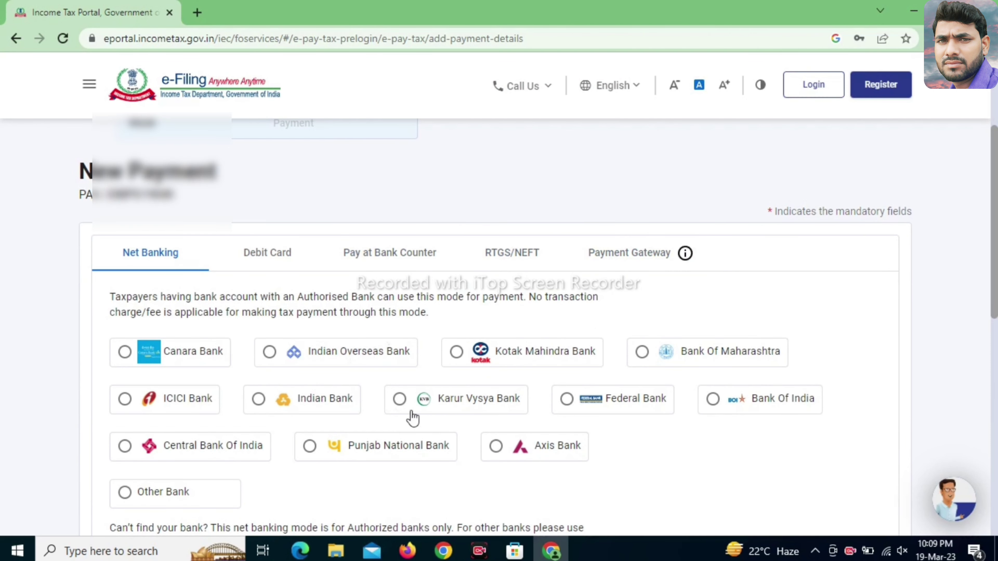
scroll(412, 418, down, 2)
scroll(355, 415, down, 4)
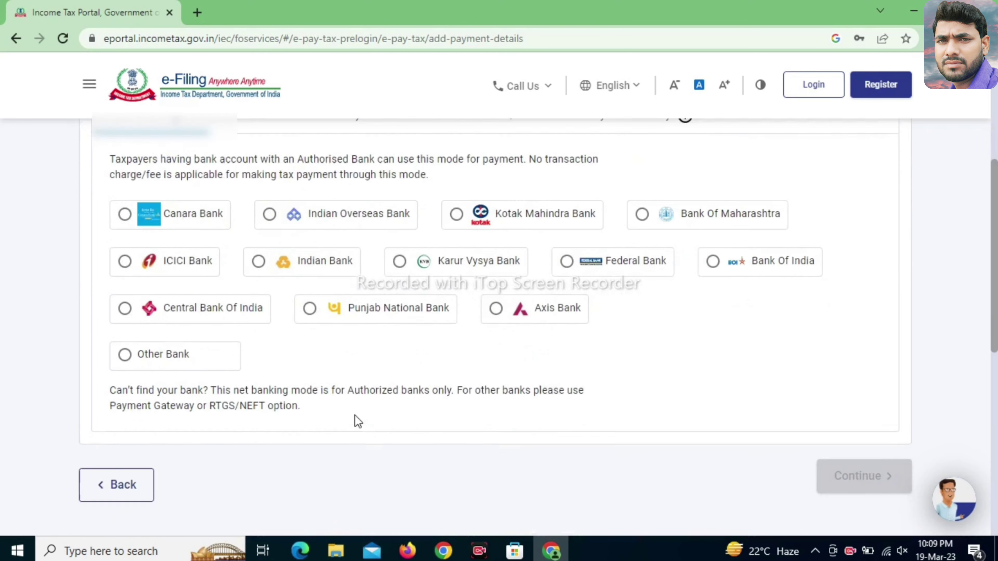
scroll(355, 415, up, 6)
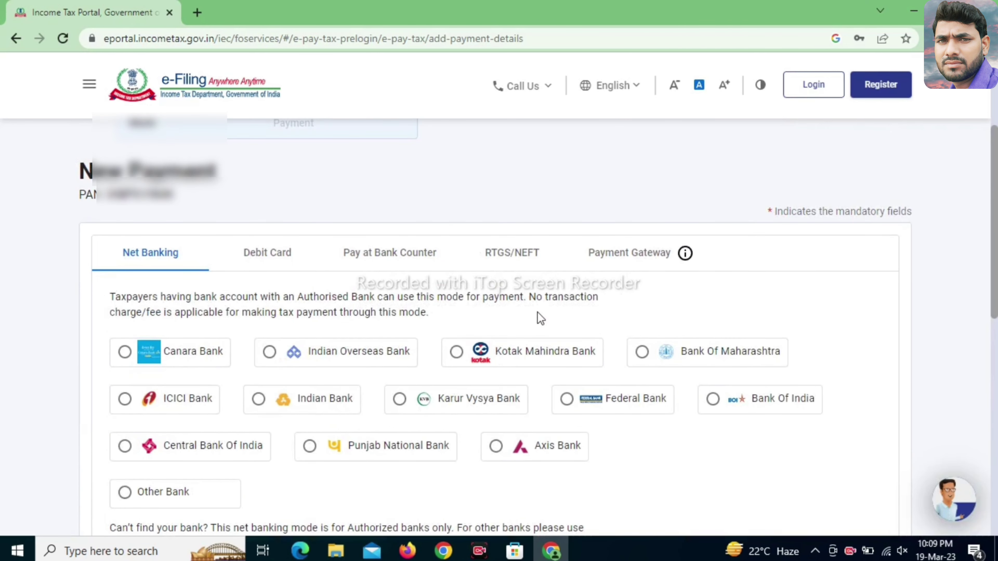
click(614, 262)
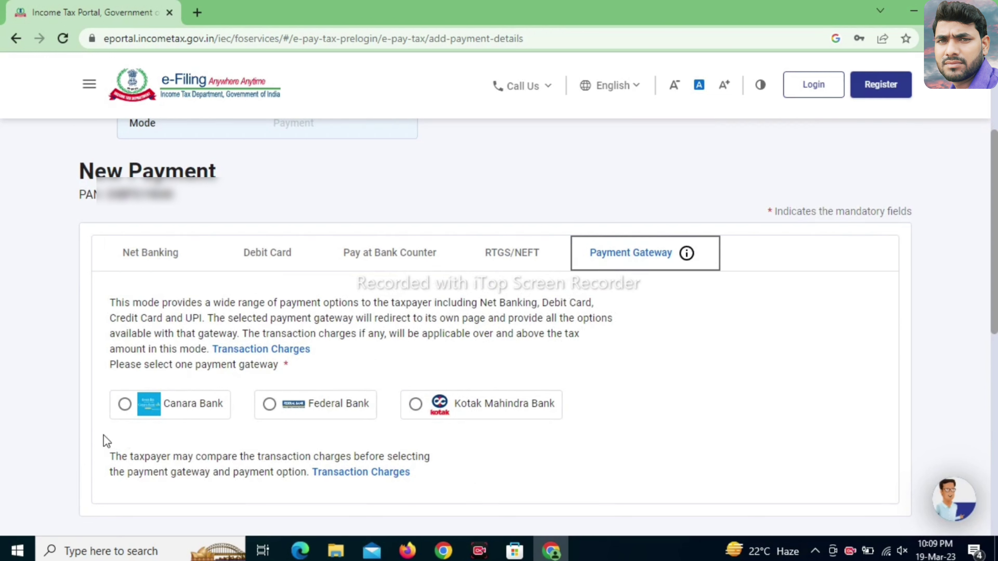
click(125, 404)
scroll(589, 405, down, 2)
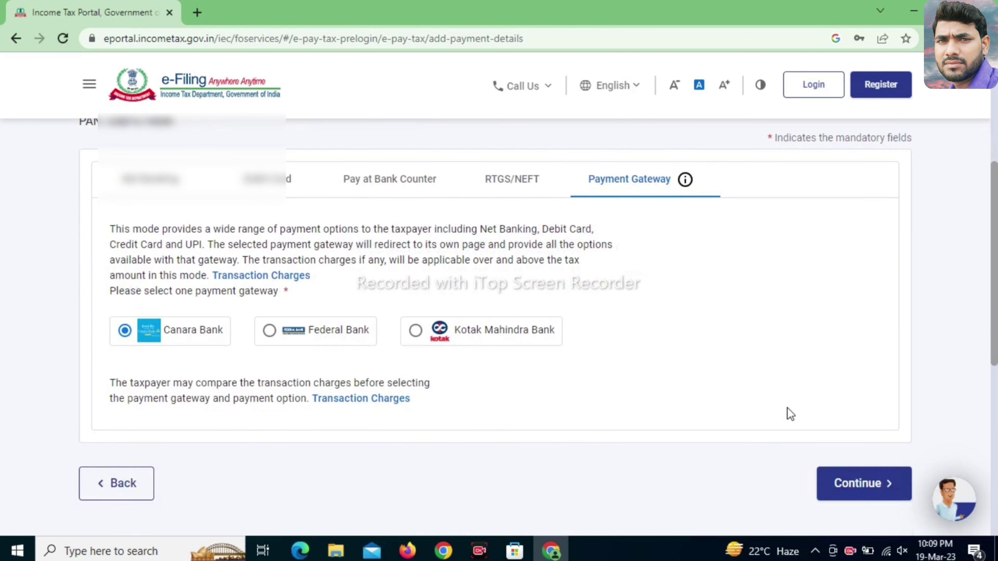
click(854, 484)
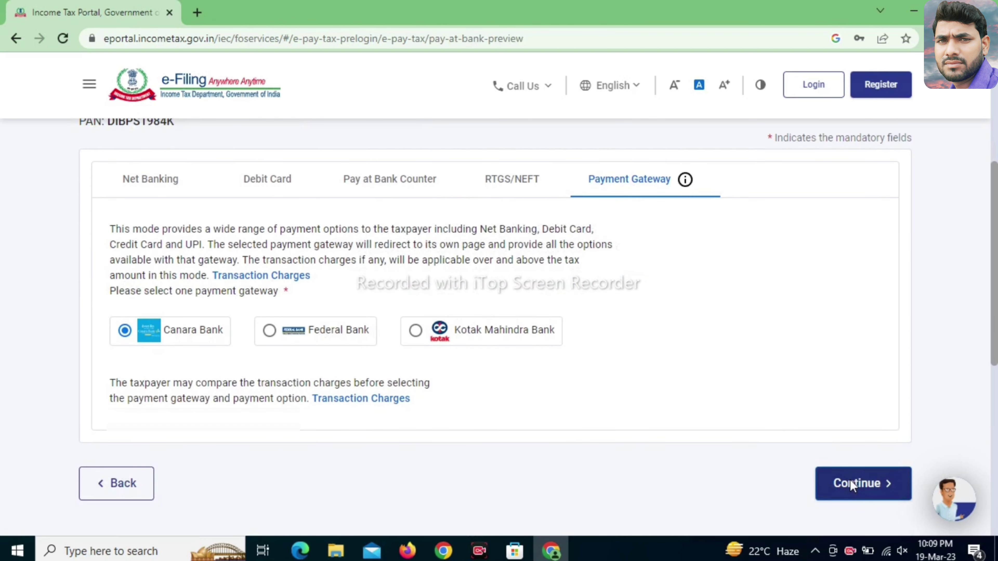
- Choose to pay the challan now, agree to the terms and conditions, and submit the payment to the bank
scroll(852, 487, down, 10)
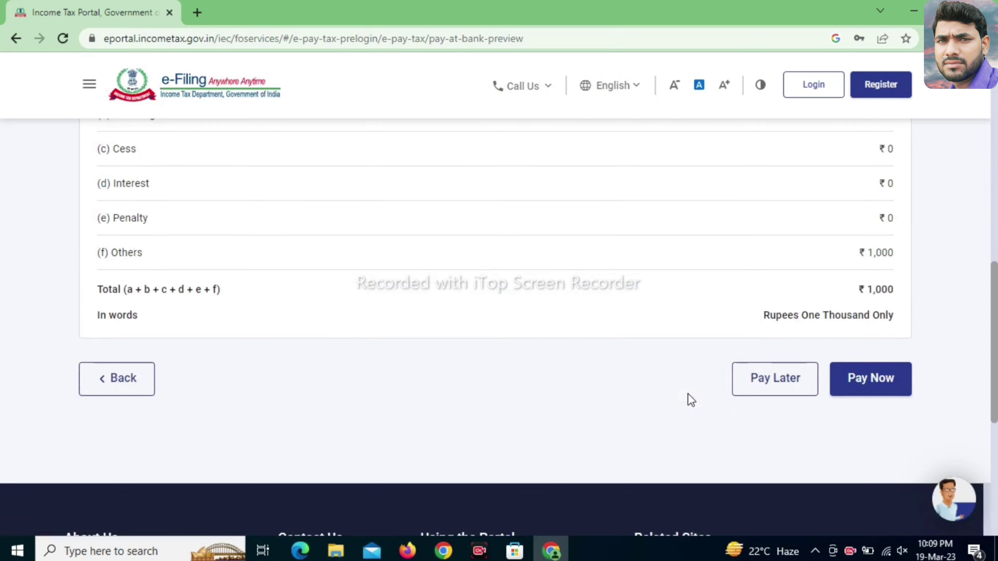
click(869, 386)
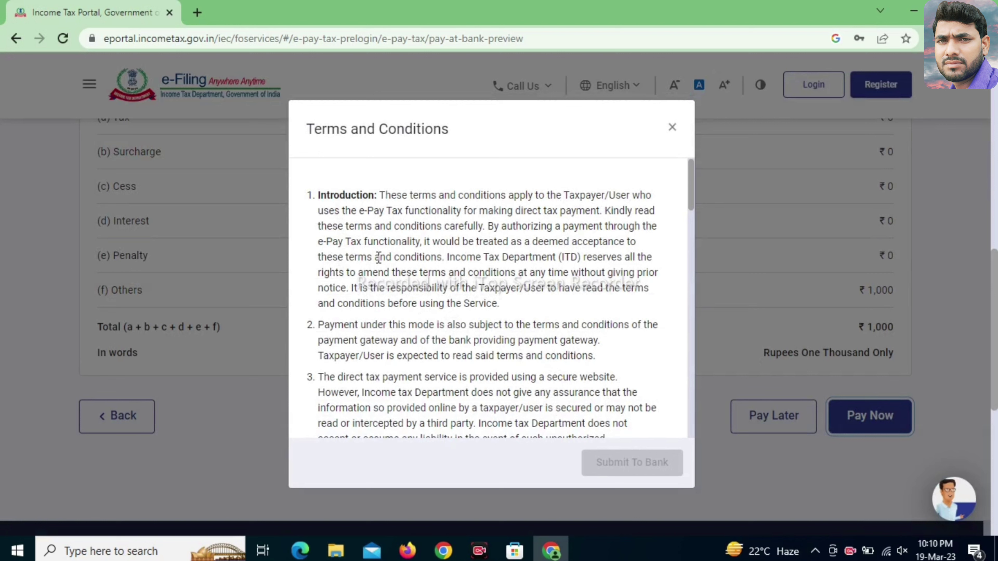
scroll(414, 271, down, 20)
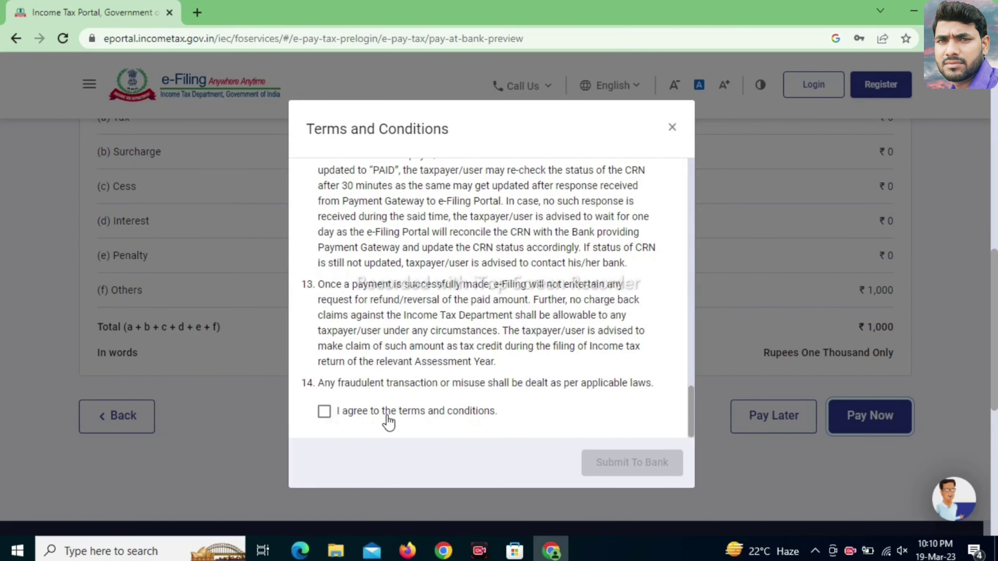
click(325, 413)
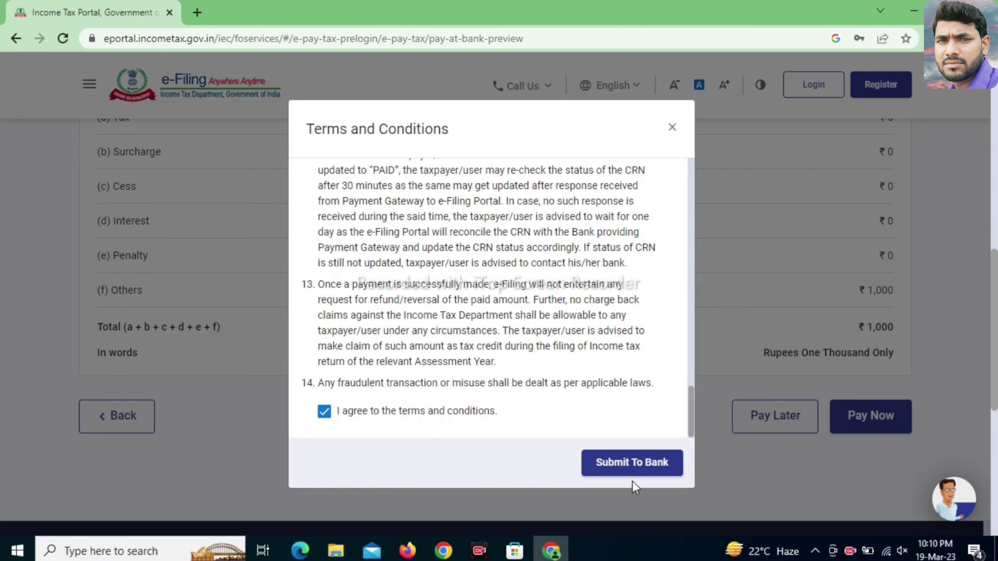
click(634, 470)
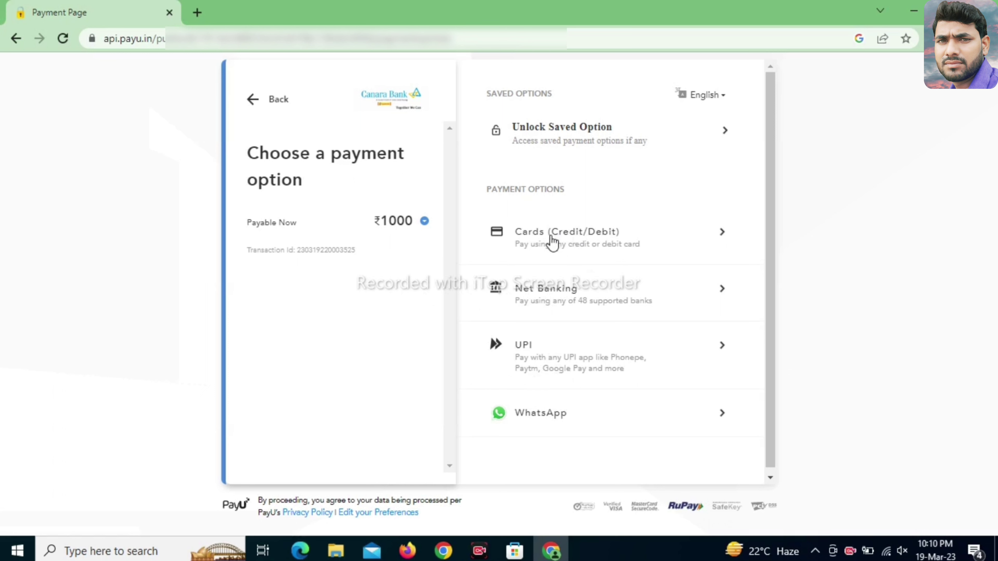
- Select credit/debit card as the payment option and make the payment by entering the bank's one-time password
click(552, 241)
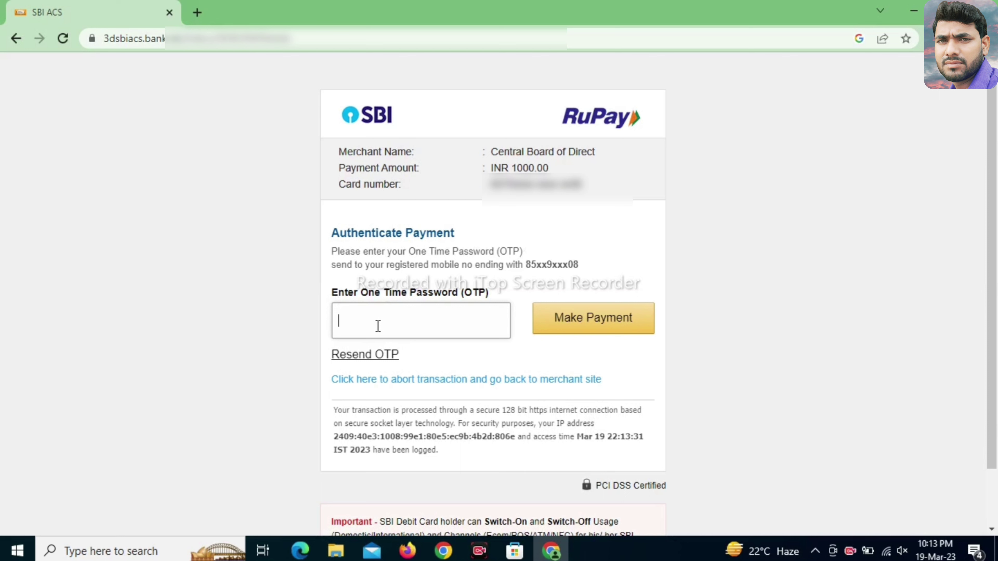
key(ctrl+v)
drag(540, 168, 507, 168)
click(586, 208)
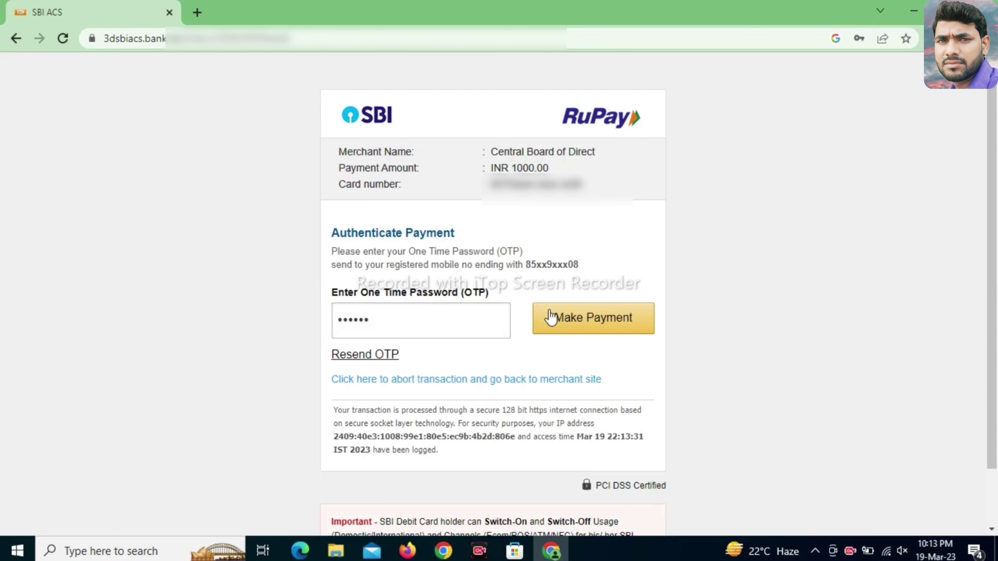
click(586, 319)
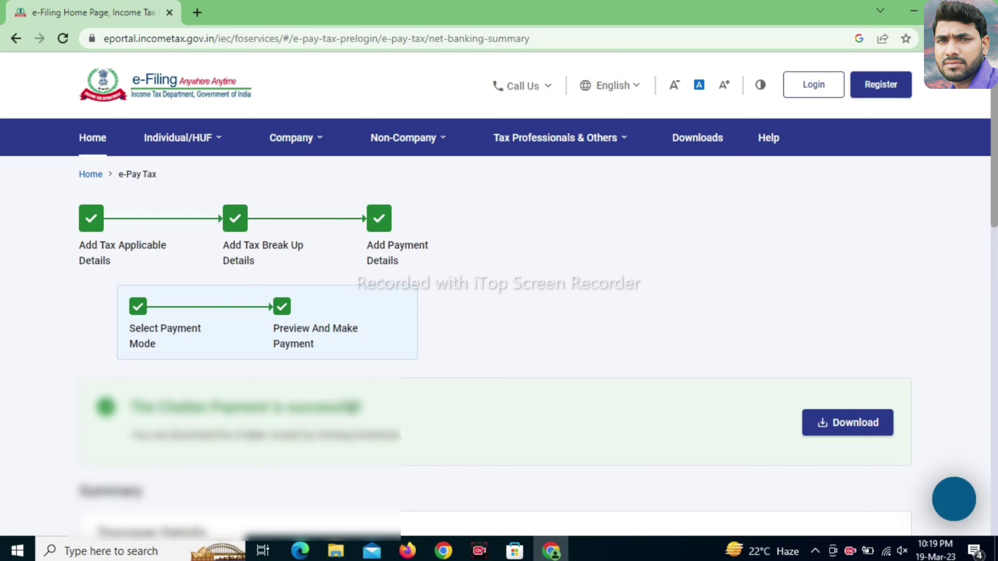
- Download the challan receipt and review the taxpayer and payment details in the payment summary
scroll(623, 418, down, 3)
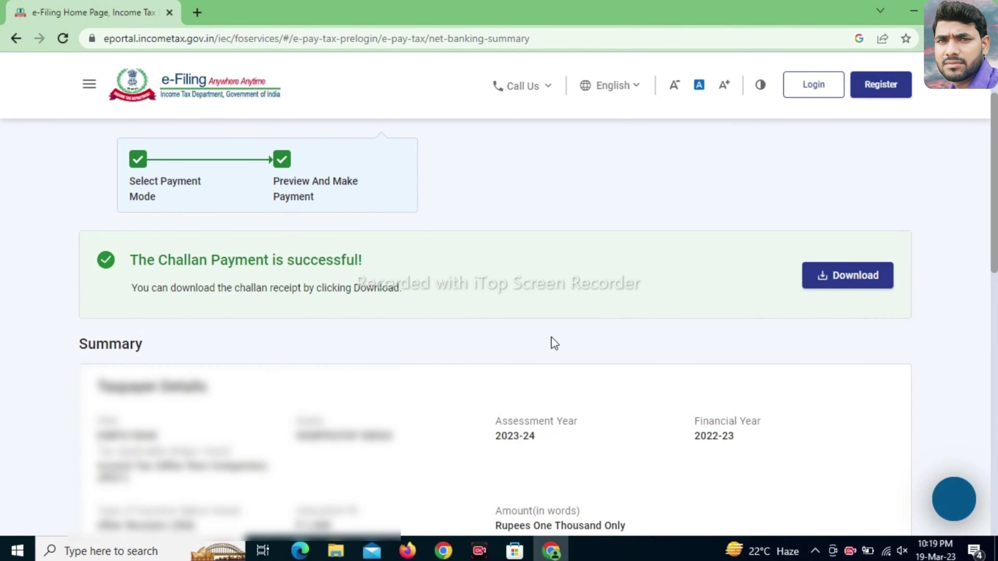
click(878, 276)
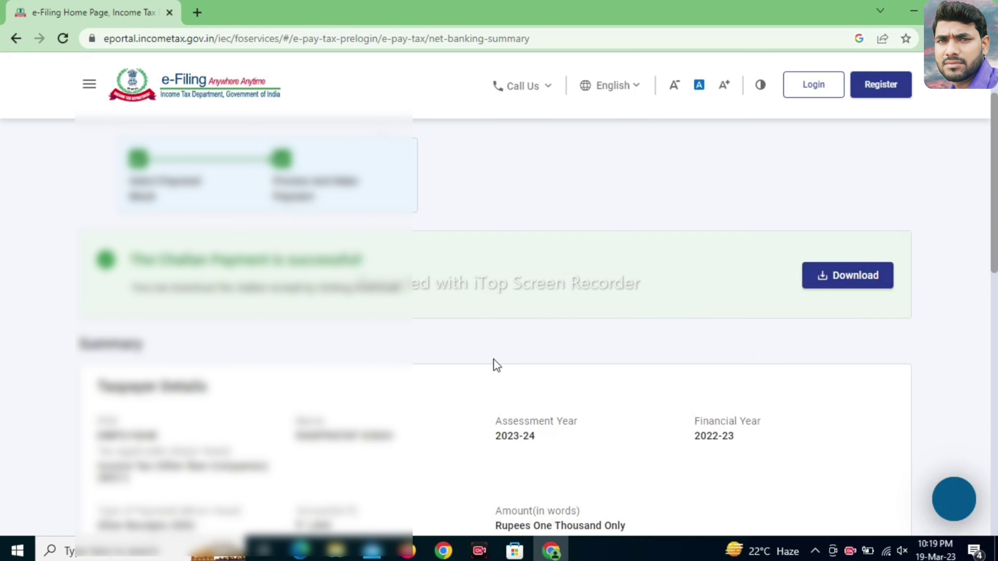
scroll(493, 359, down, 2)
scroll(493, 359, down, 6)
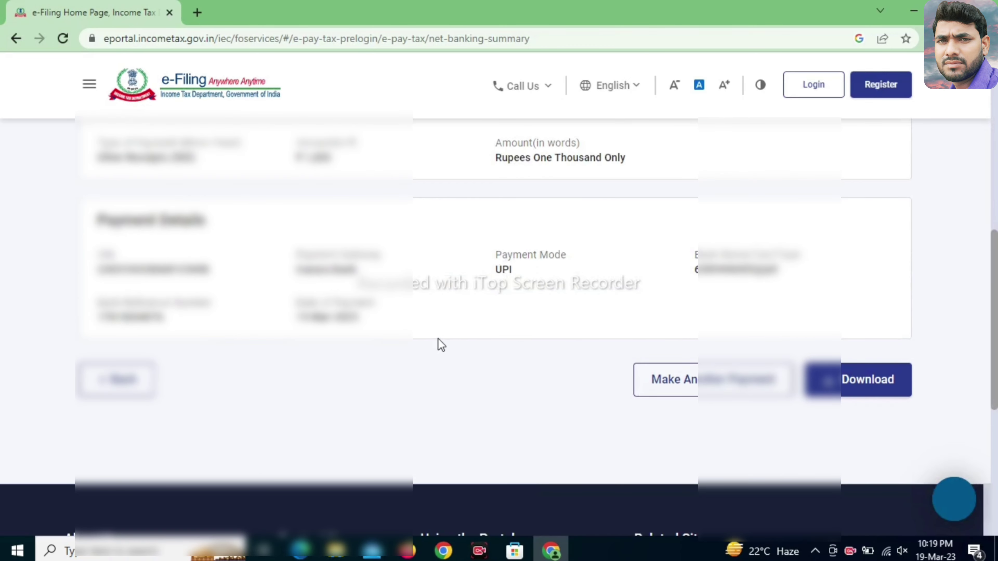
scroll(323, 299, up, 3)
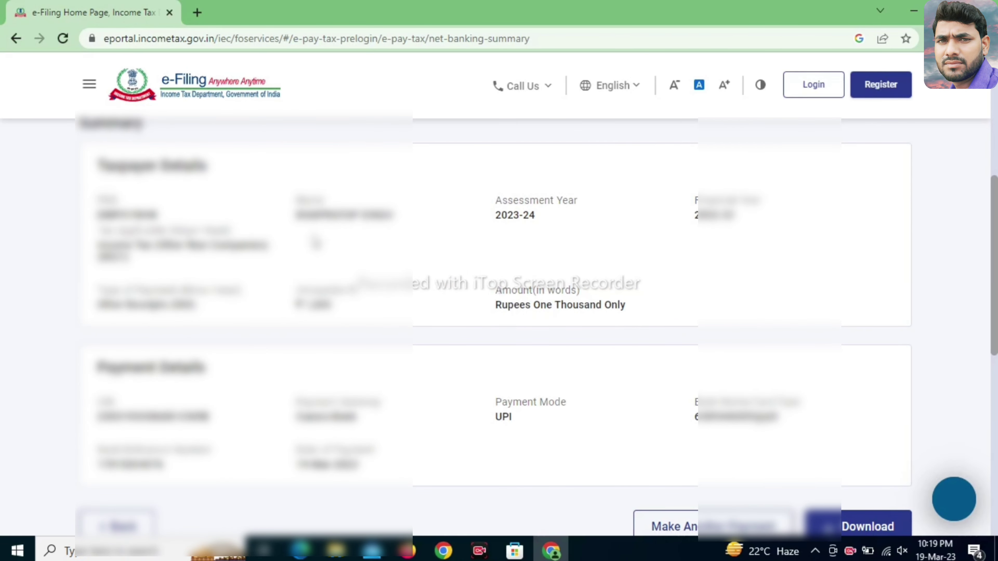
scroll(581, 291, up, 5)
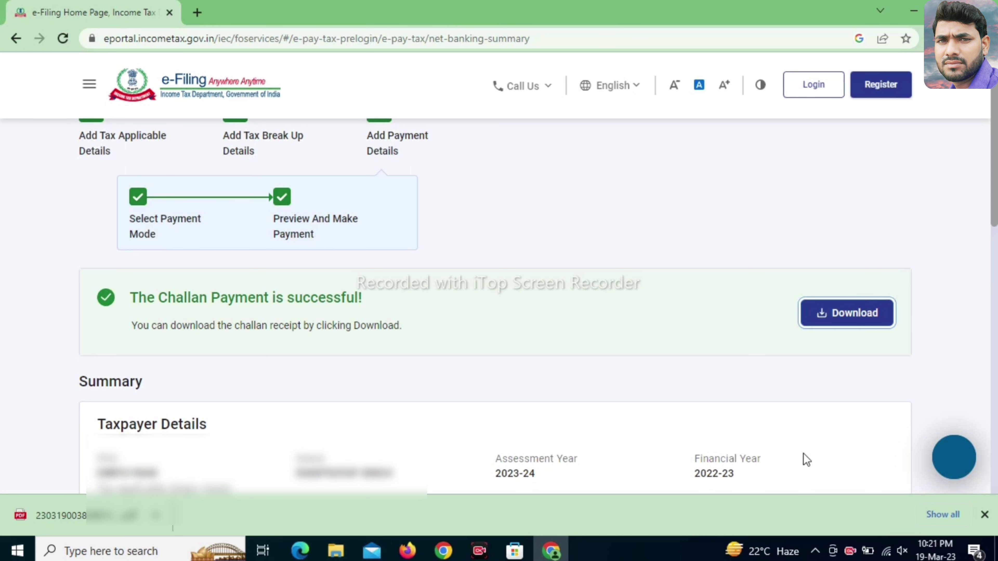
- Open the Link Aadhaar form from the portal's home page and try to validate the PAN and Aadhaar number
scroll(803, 453, up, 3)
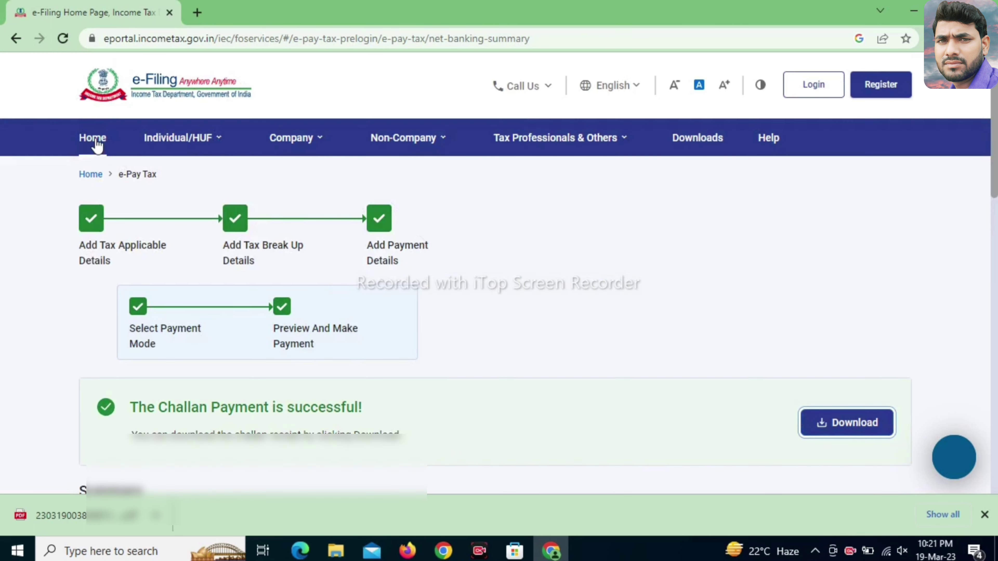
click(96, 141)
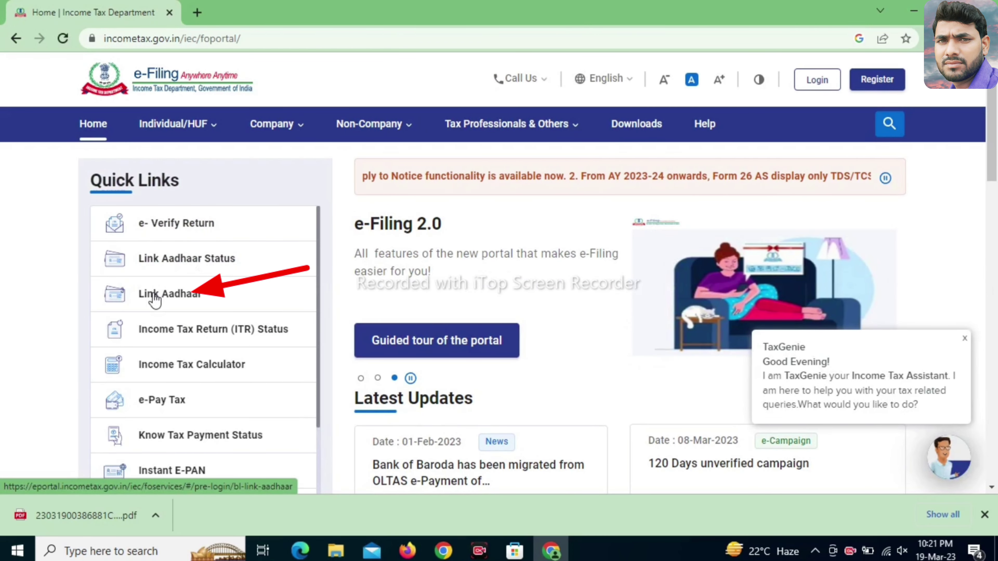
click(172, 299)
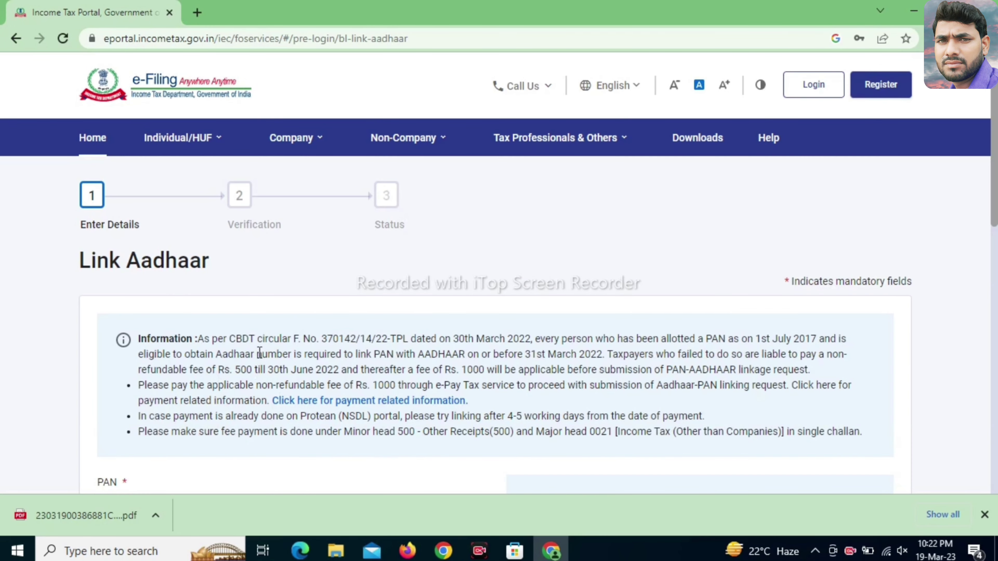
scroll(254, 344, down, 2)
scroll(254, 344, down, 6)
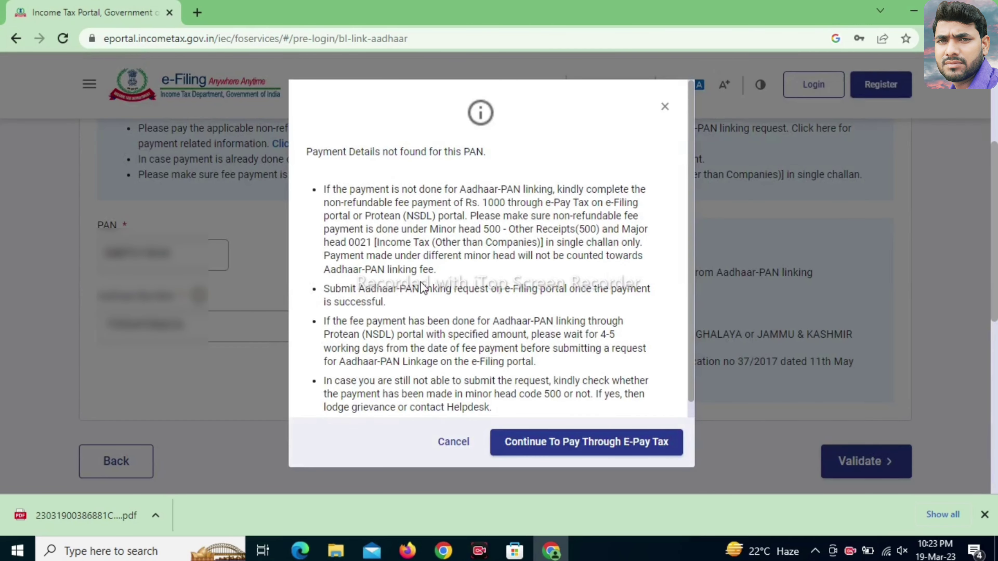
scroll(424, 286, down, 1)
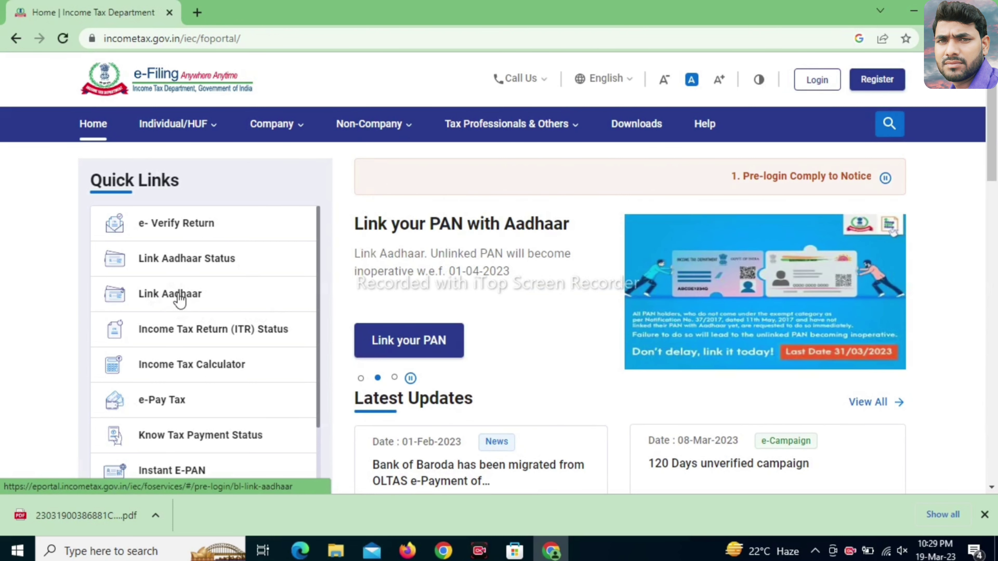
- Reopen the Link Aadhaar form from the home page's quick links and go to its PAN and Aadhaar number fields
click(180, 300)
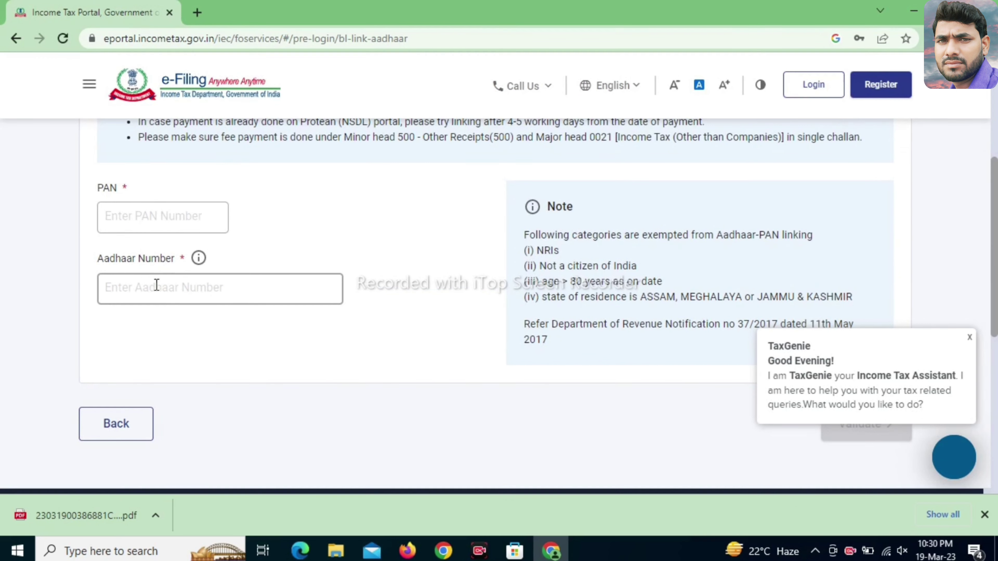
scroll(547, 384, down, 2)
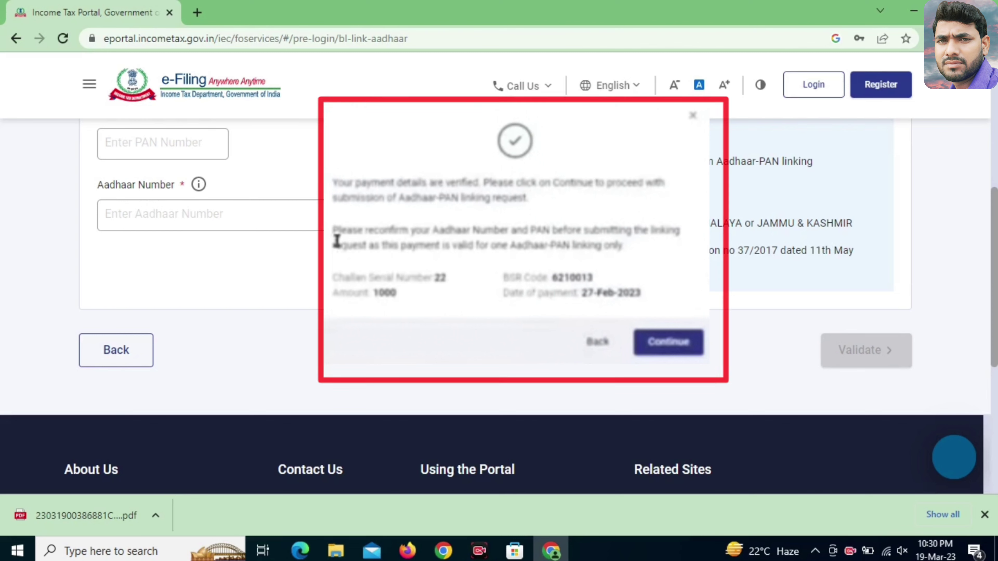
scroll(337, 241, up, 2)
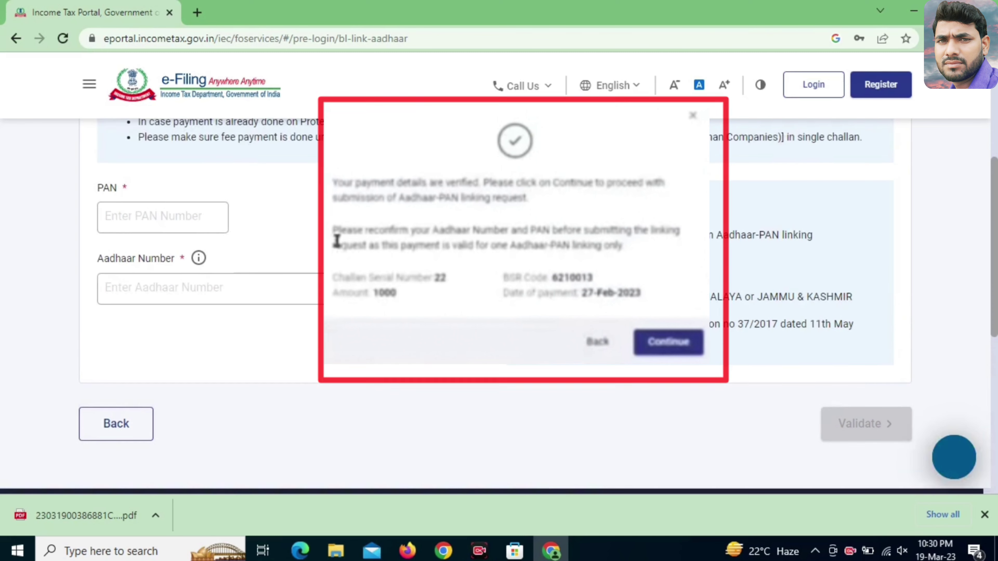